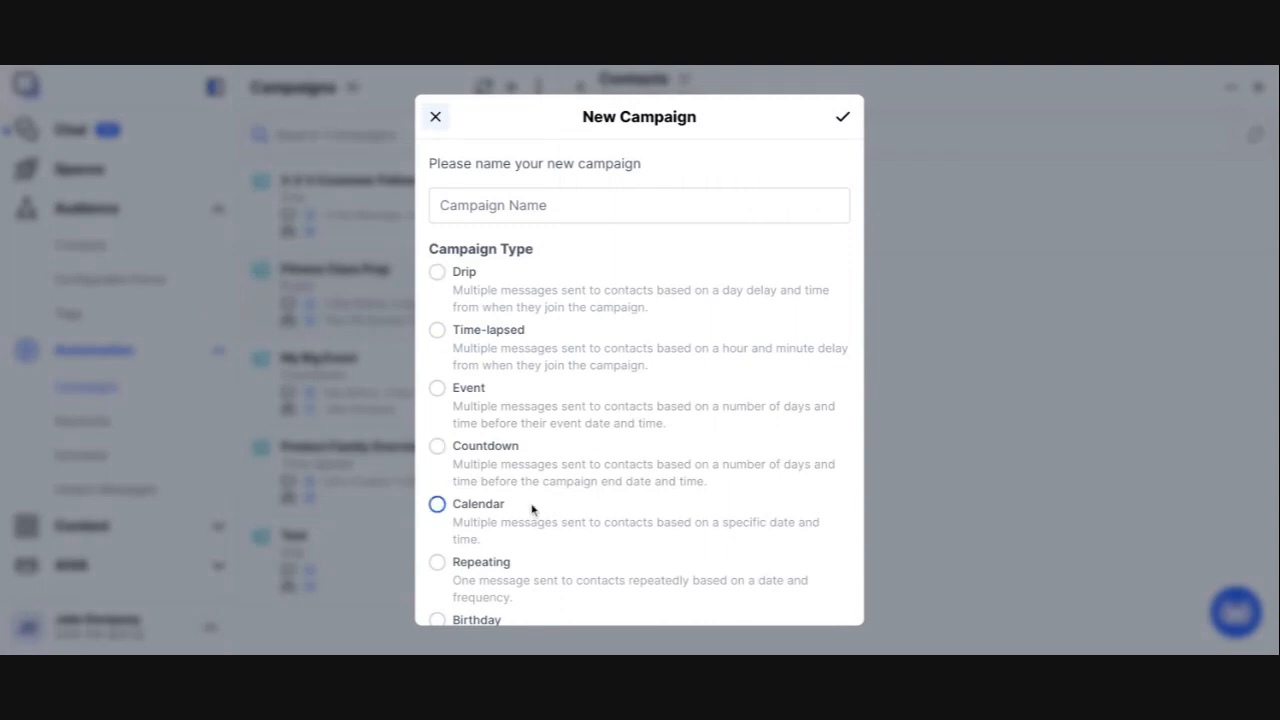
# Create a Calendar-type campaign named "Big Conference Prep"
pyautogui.click(527, 508)
pyautogui.scroll(-1, 528, 510)
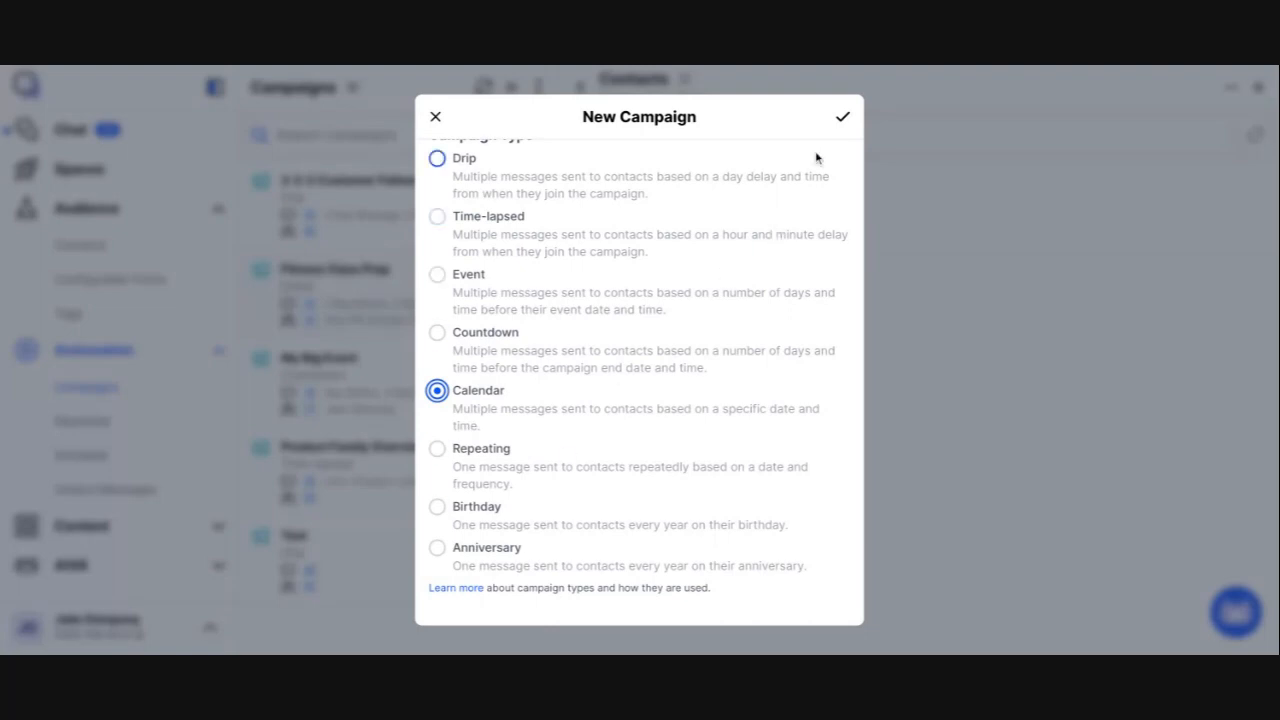
pyautogui.click(845, 122)
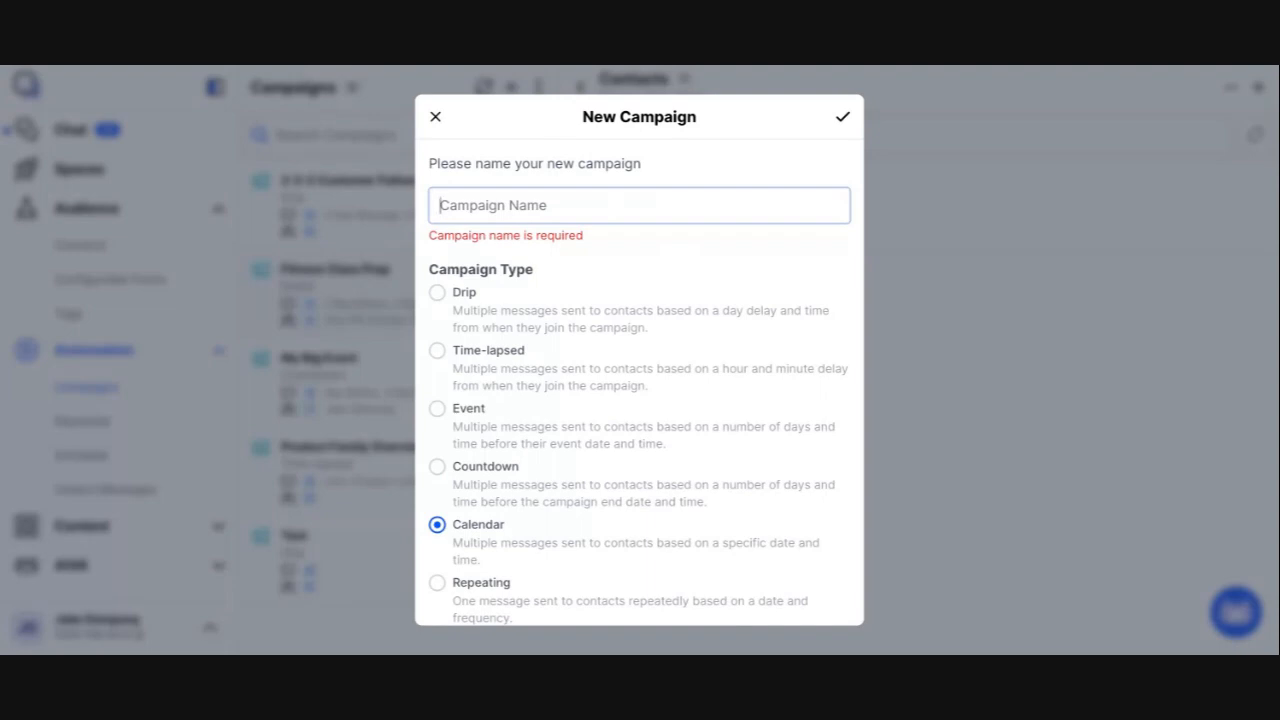
pyautogui.write('Big Conf')
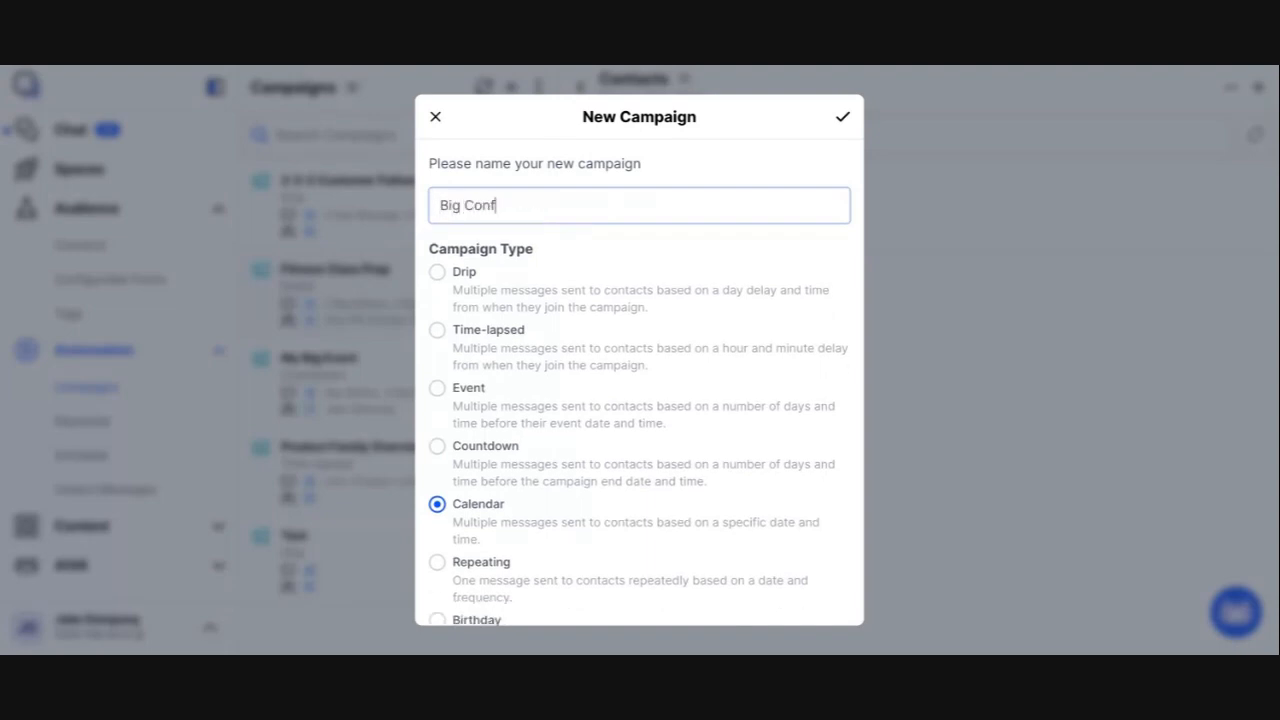
pyautogui.write('erence Prep')
pyautogui.keyDown('shift'); pyautogui.click(449, 205); pyautogui.keyUp('shift')
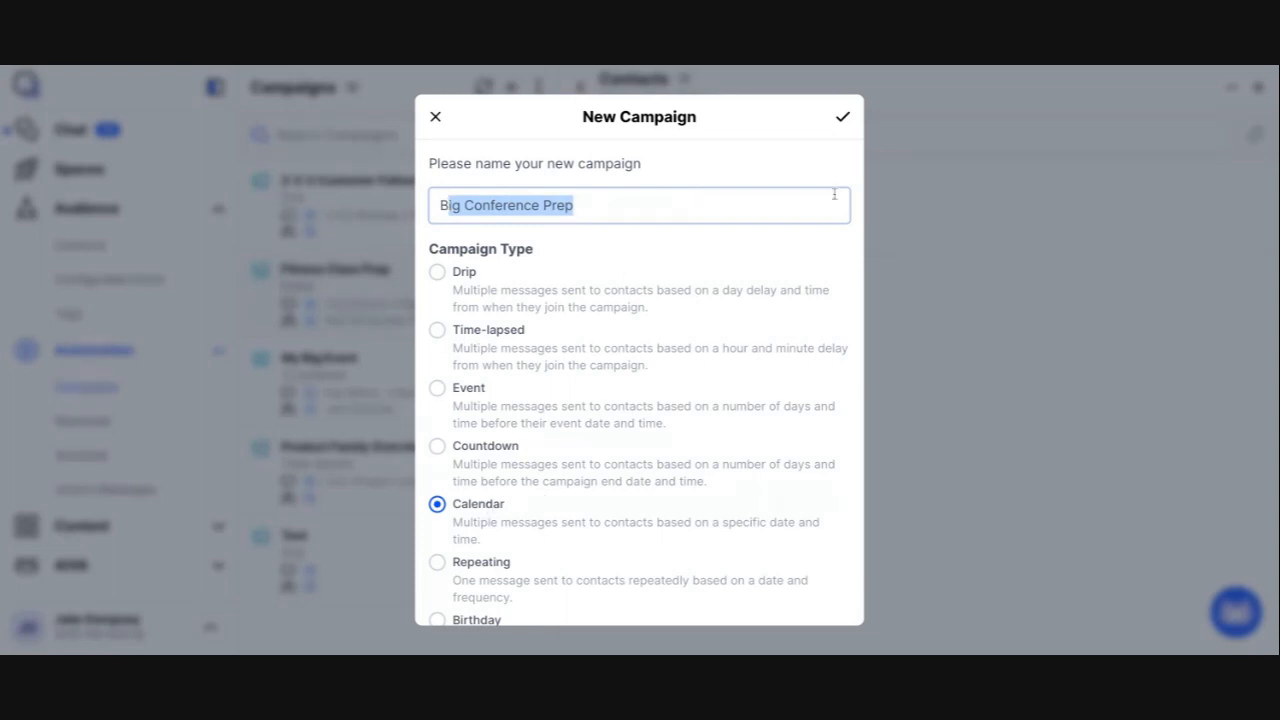
pyautogui.click(843, 117)
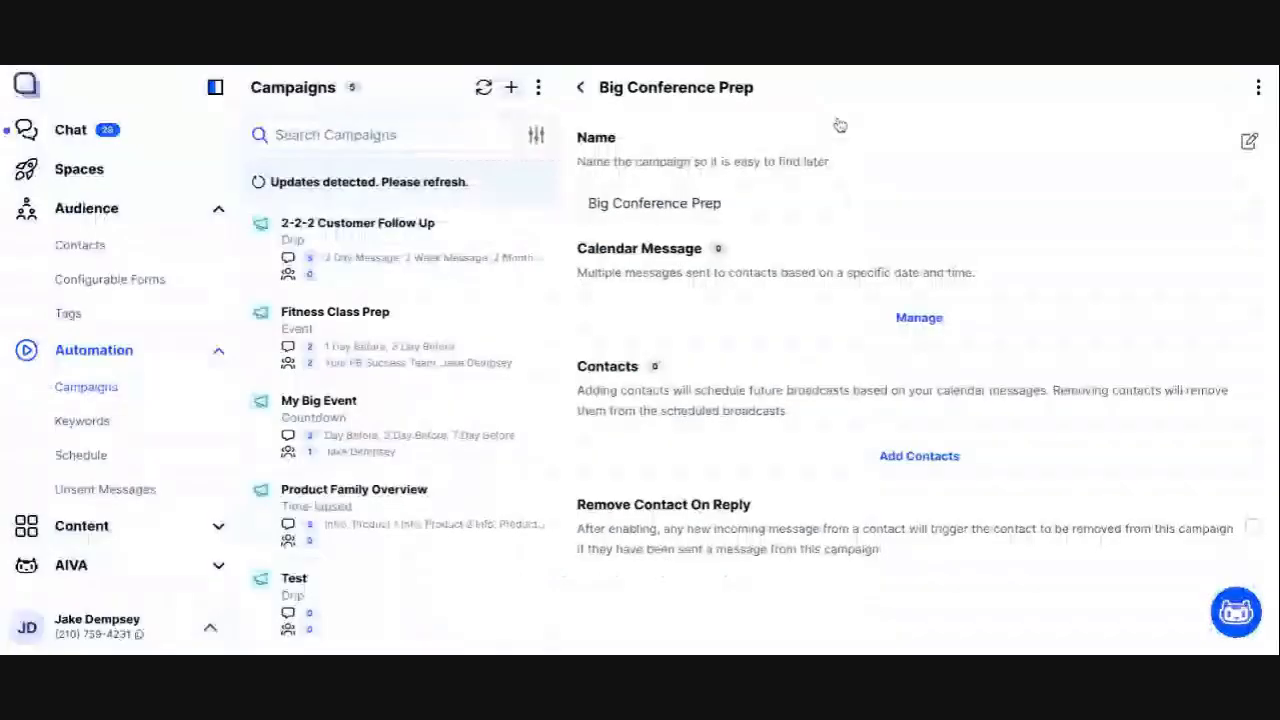
# Start a new calendar message for the campaign, named "Ticket Reminder" with the message text "Ticket Reminder Message"
pyautogui.click(919, 318)
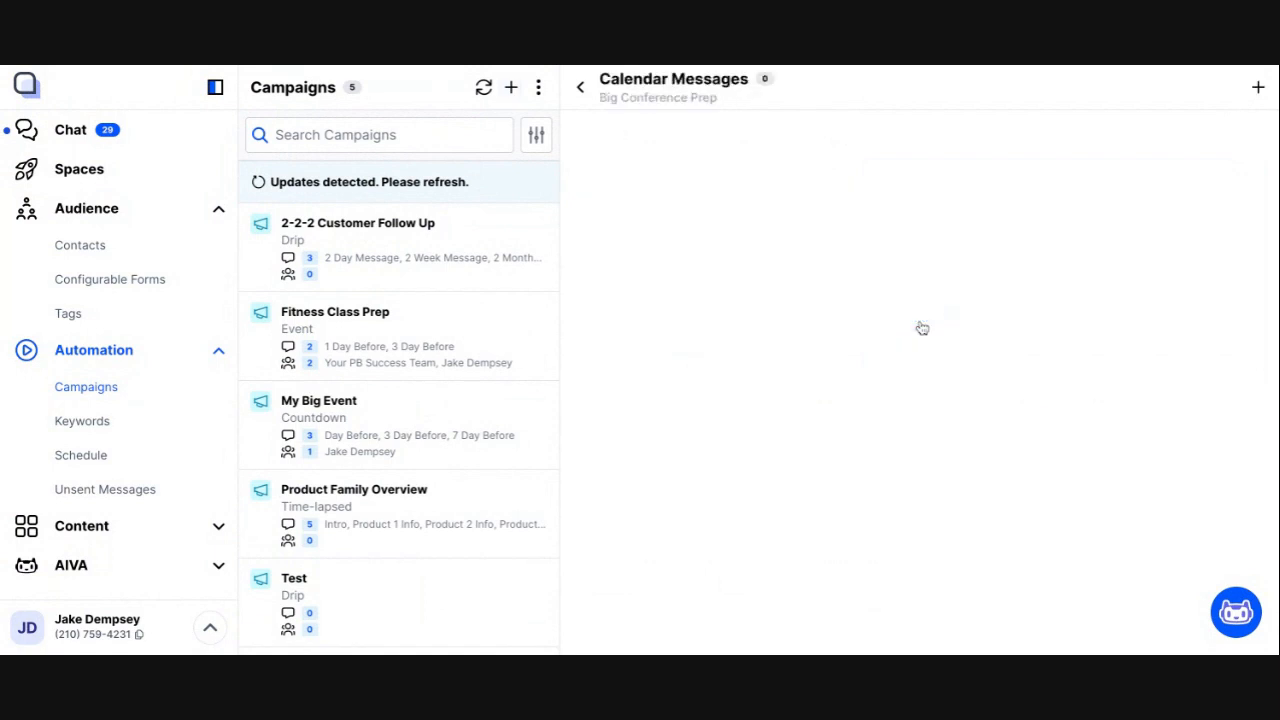
pyautogui.click(1259, 88)
pyautogui.click(612, 318)
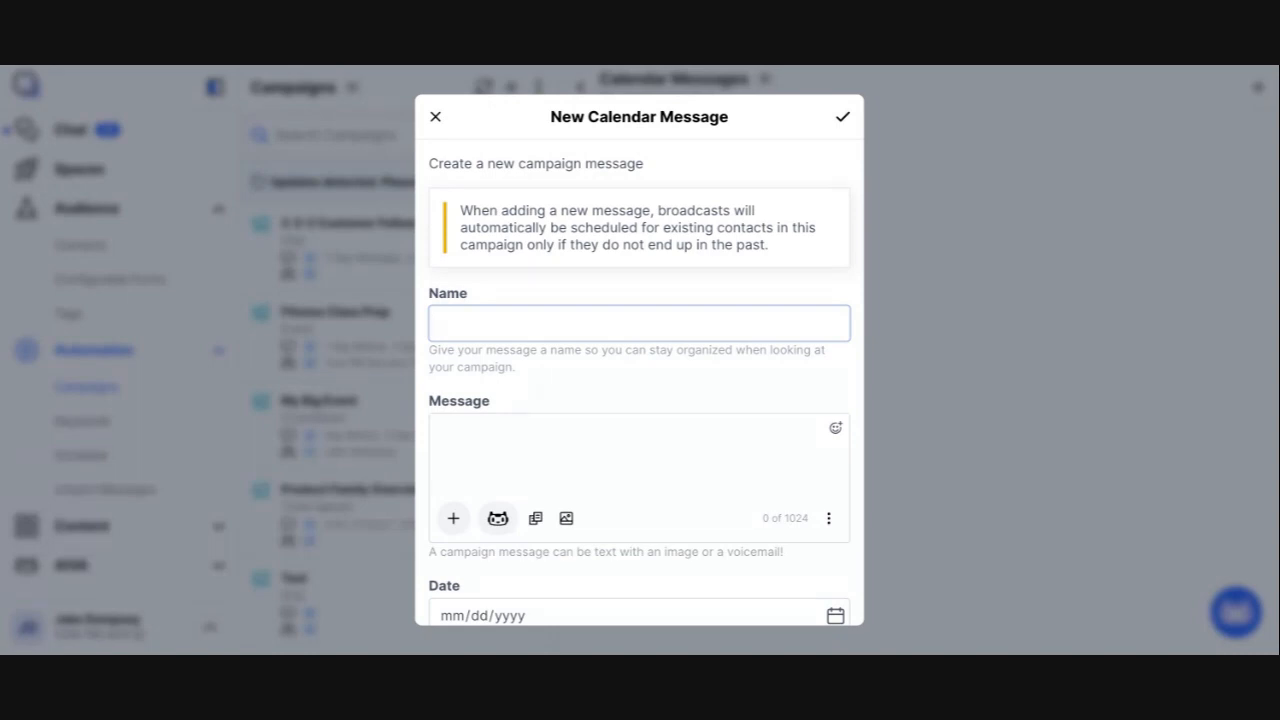
pyautogui.write('Ticket Reminder')
pyautogui.press('Tab')
pyautogui.press('Tab')
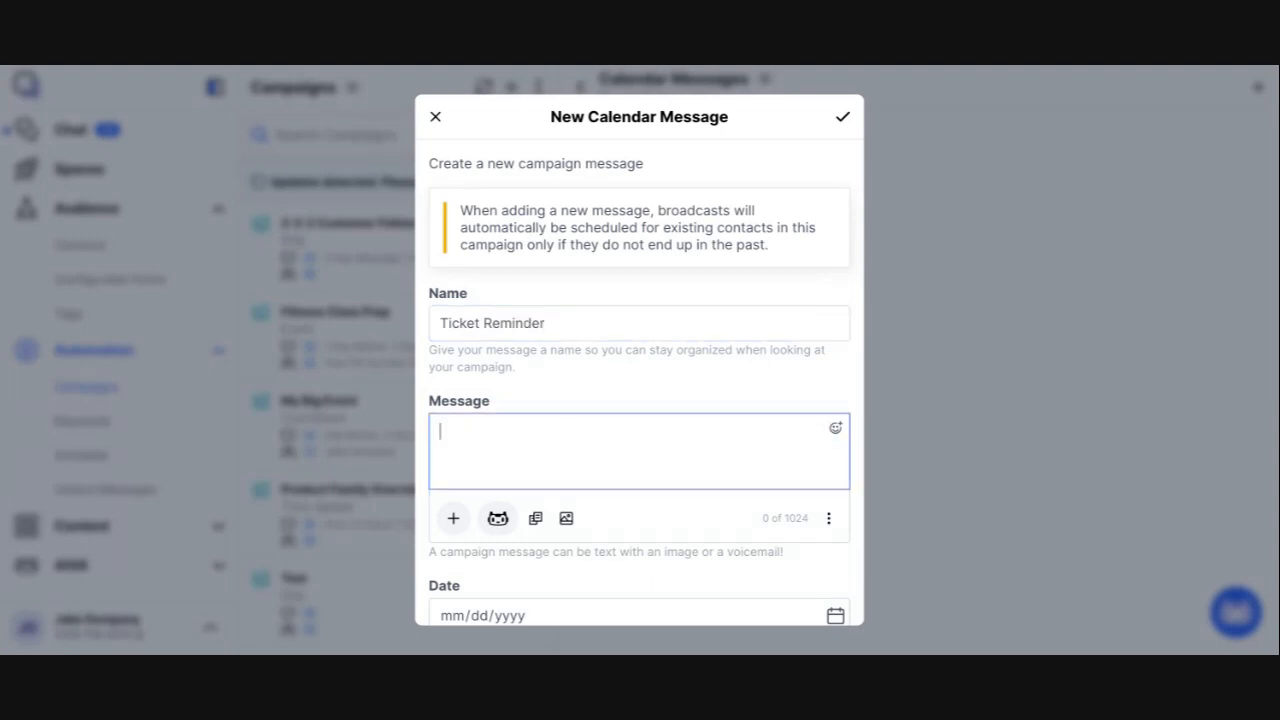
pyautogui.write('Ticket Reminder ')
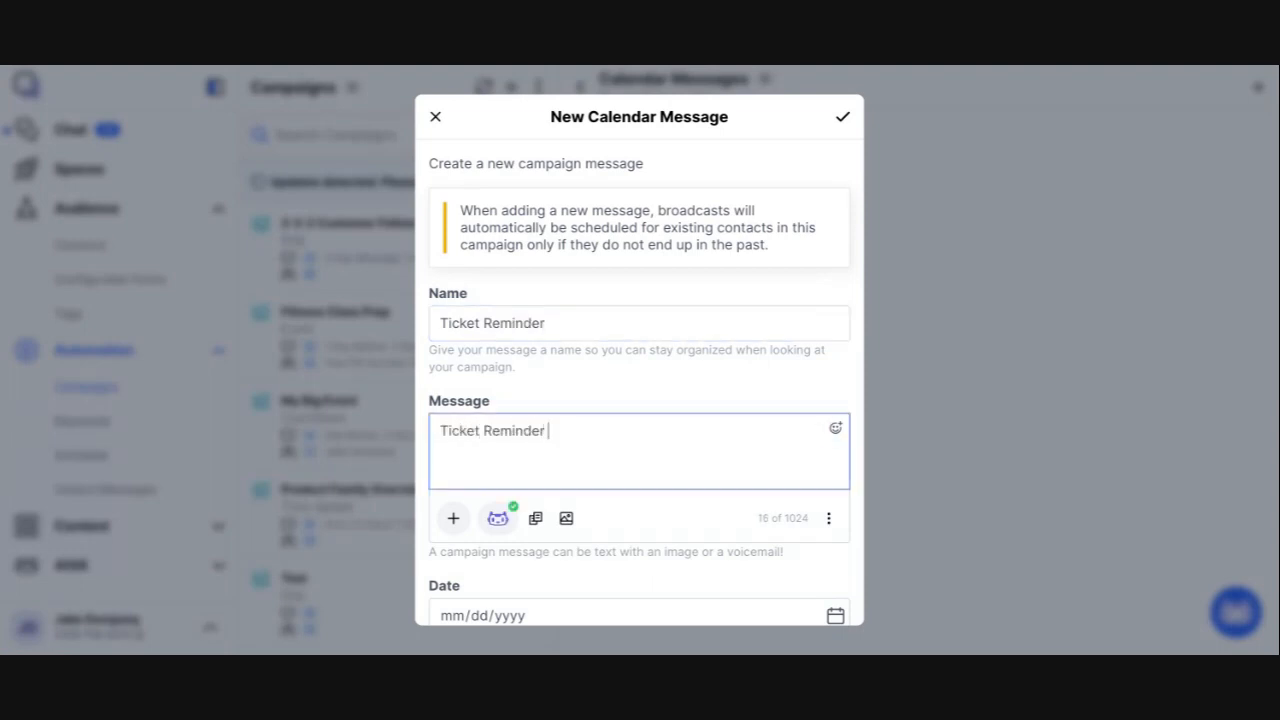
pyautogui.write('Message')
# Set the Ticket Reminder message's send date to 06/12/2024
pyautogui.scroll(-2, 653, 352)
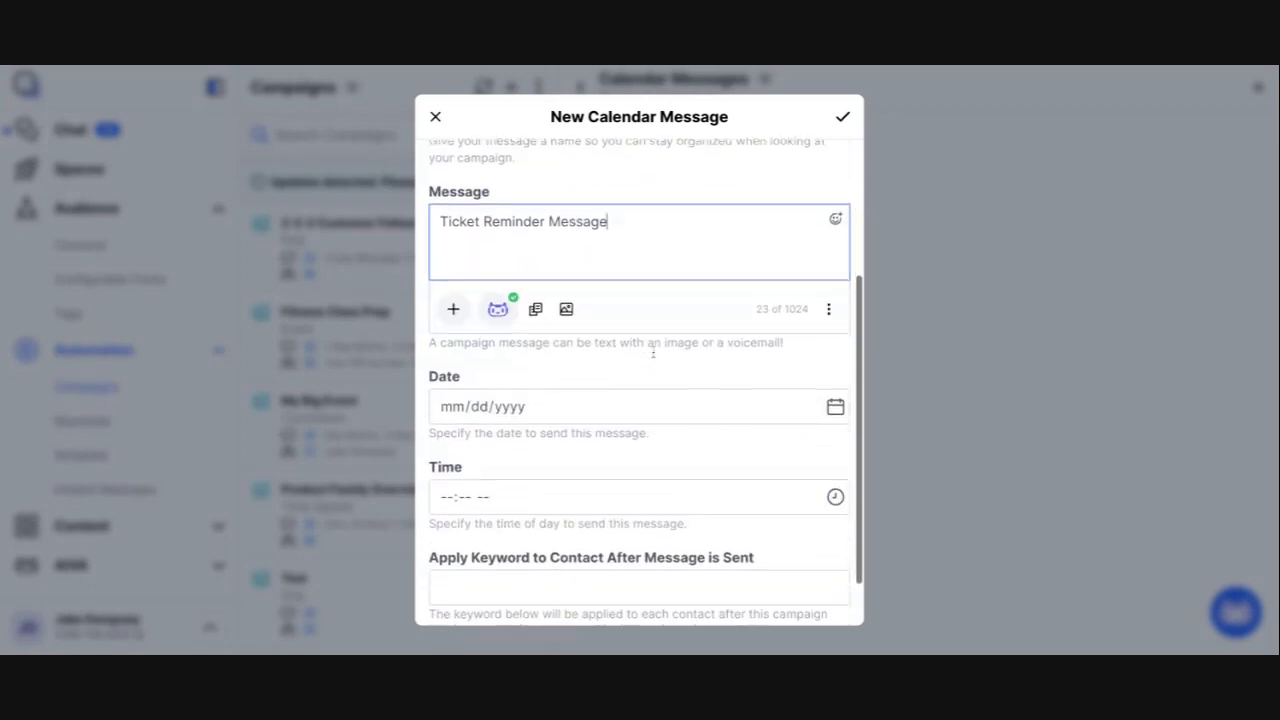
pyautogui.click(833, 397)
pyautogui.click(628, 447)
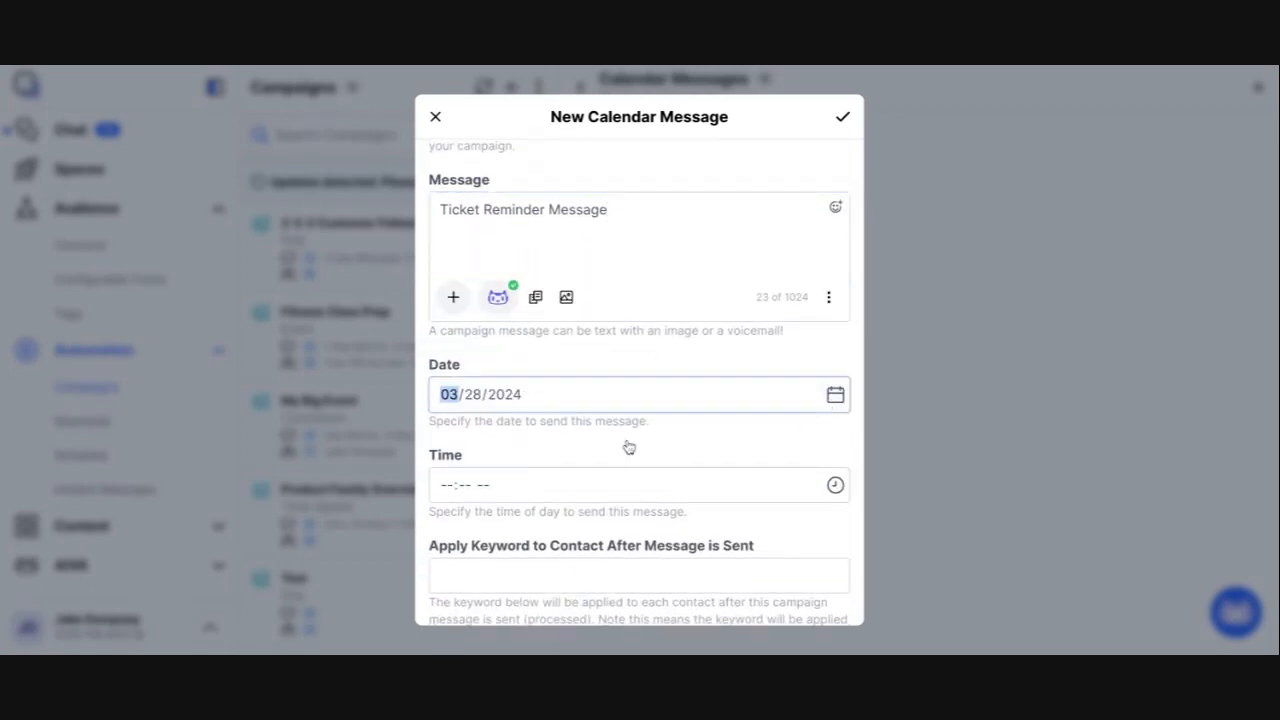
pyautogui.press('Up')
pyautogui.press('Up')
pyautogui.press('Up')
pyautogui.click(682, 239)
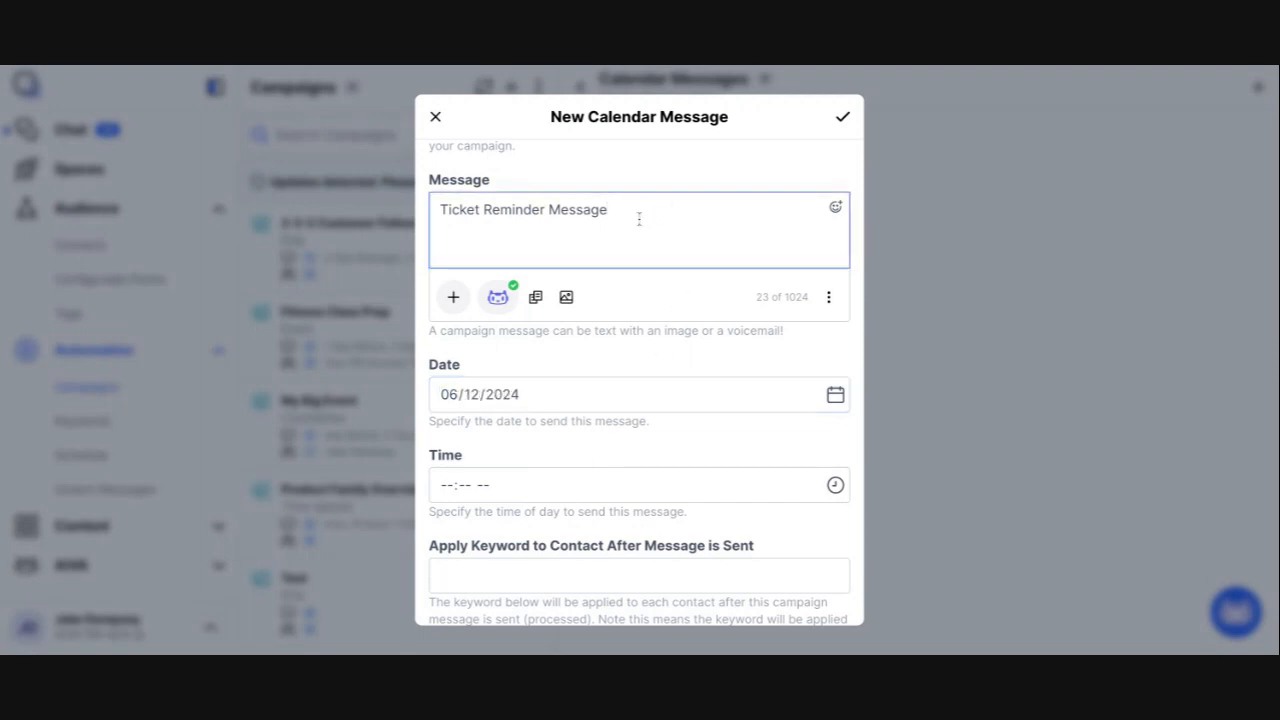
# Set the Ticket Reminder's send time to 05:12 PM and save the message
pyautogui.click(836, 494)
pyautogui.click(588, 376)
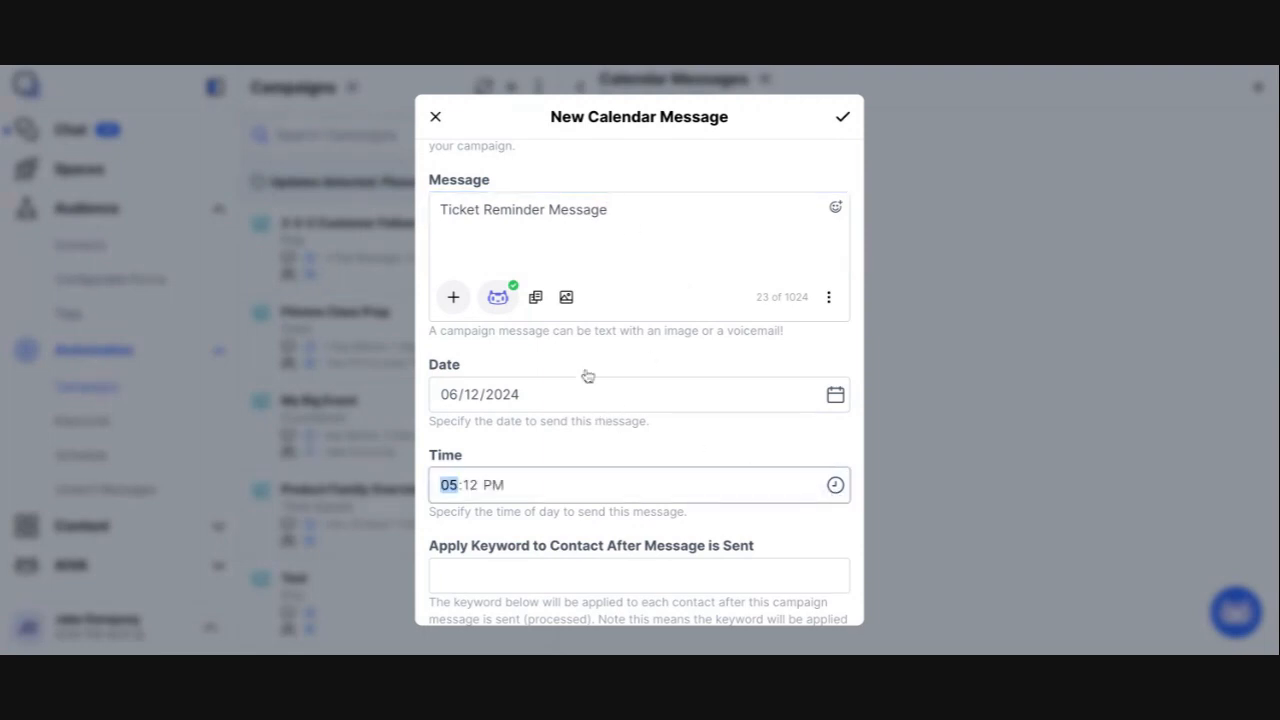
pyautogui.click(660, 379)
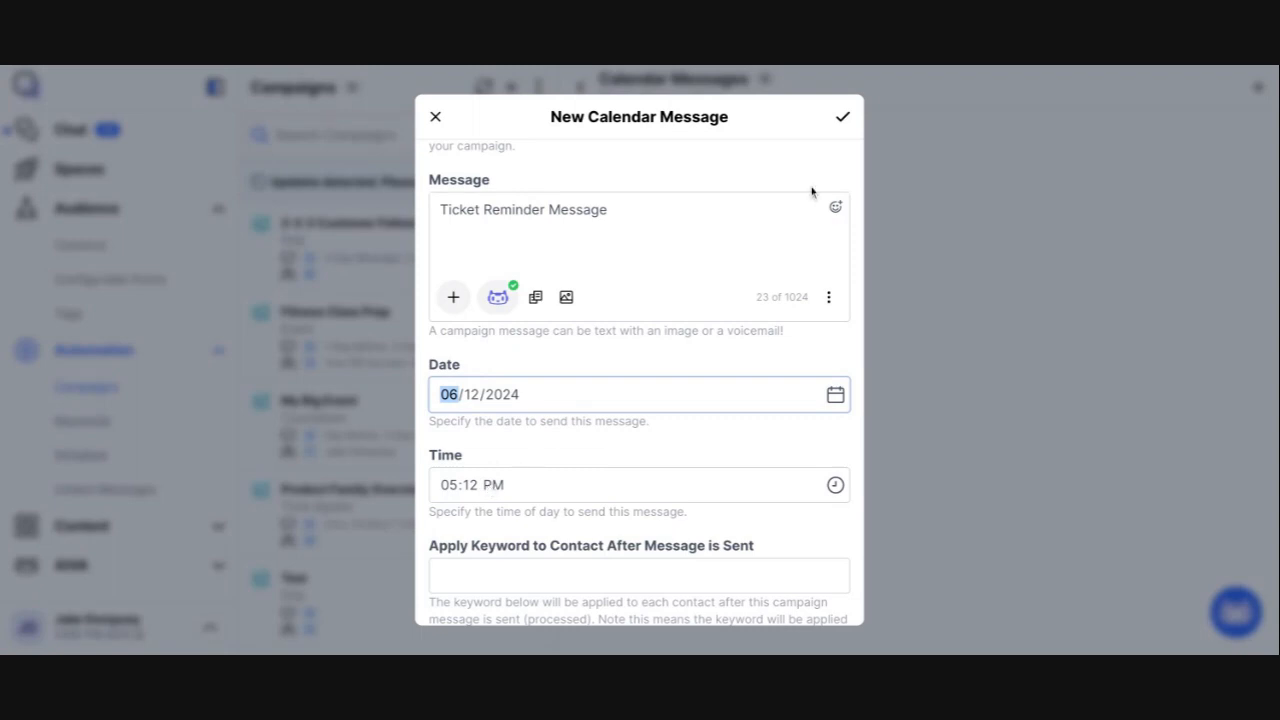
pyautogui.click(843, 117)
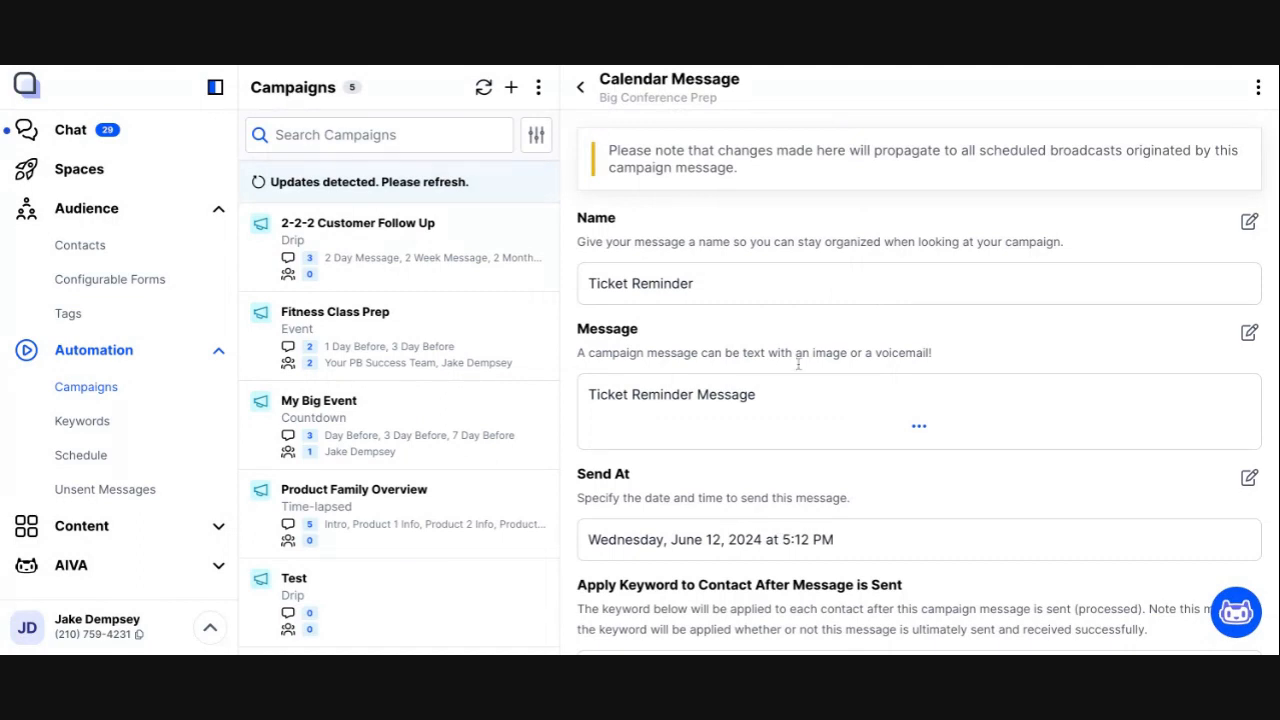
# Start a second calendar message in the campaign, named "Hotel Reminder" with the message text "Hotel reminder message"
pyautogui.click(581, 88)
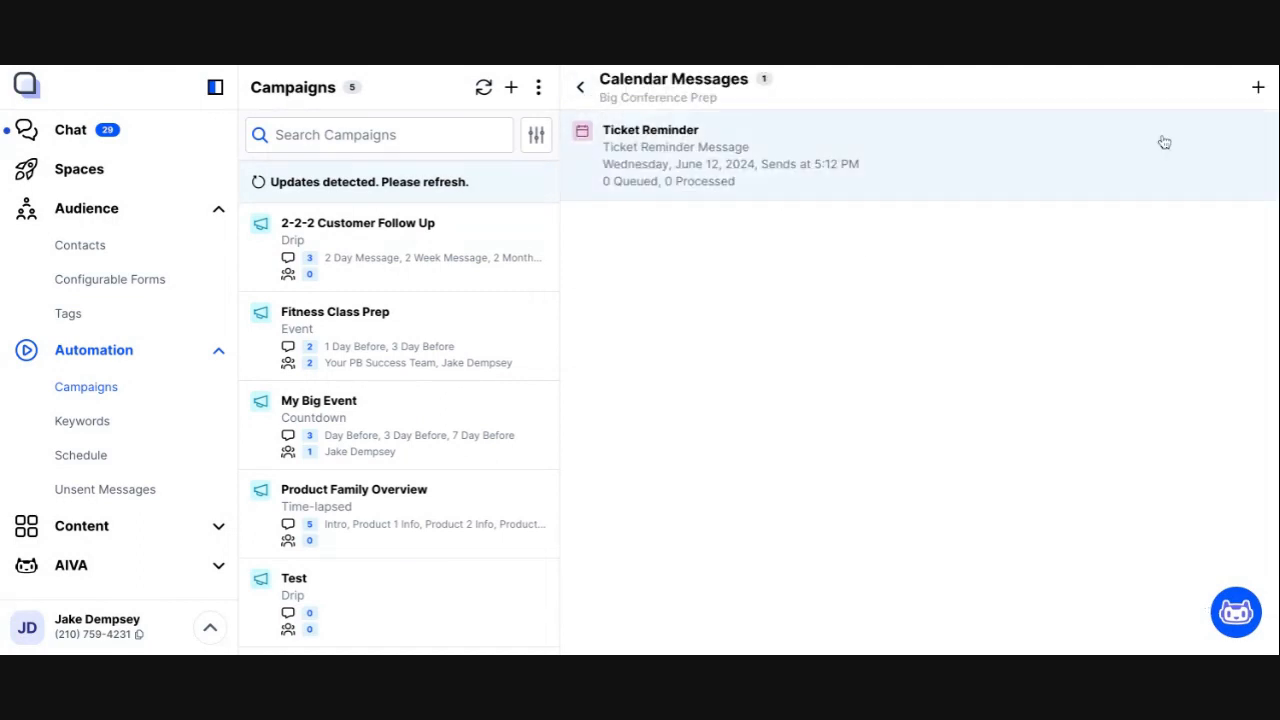
pyautogui.click(1259, 89)
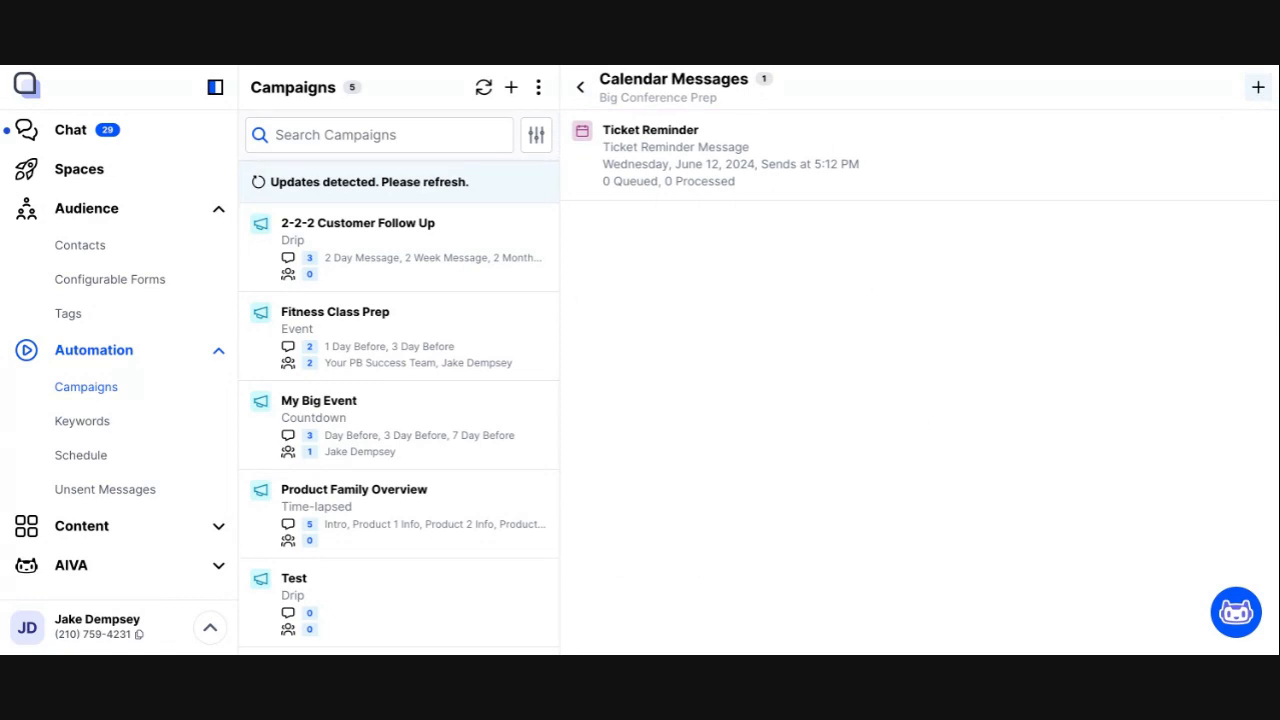
pyautogui.click(1258, 88)
pyautogui.click(526, 321)
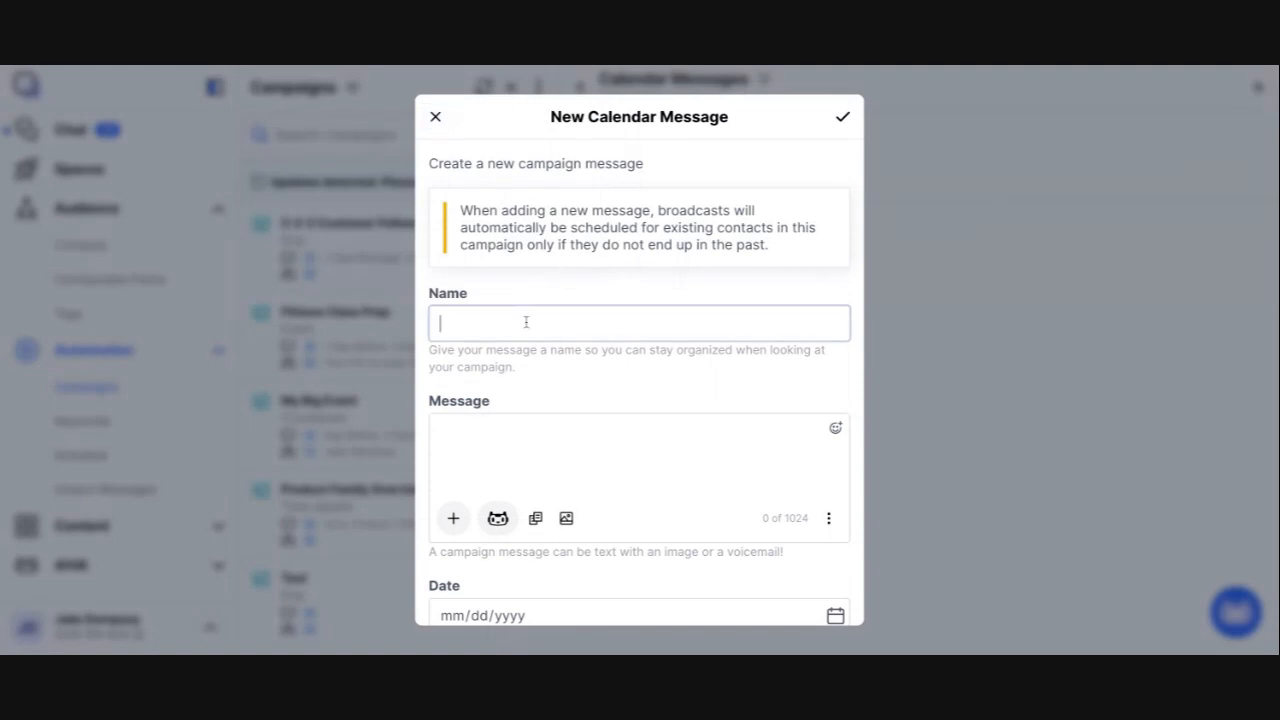
pyautogui.write('Hotel Reminder')
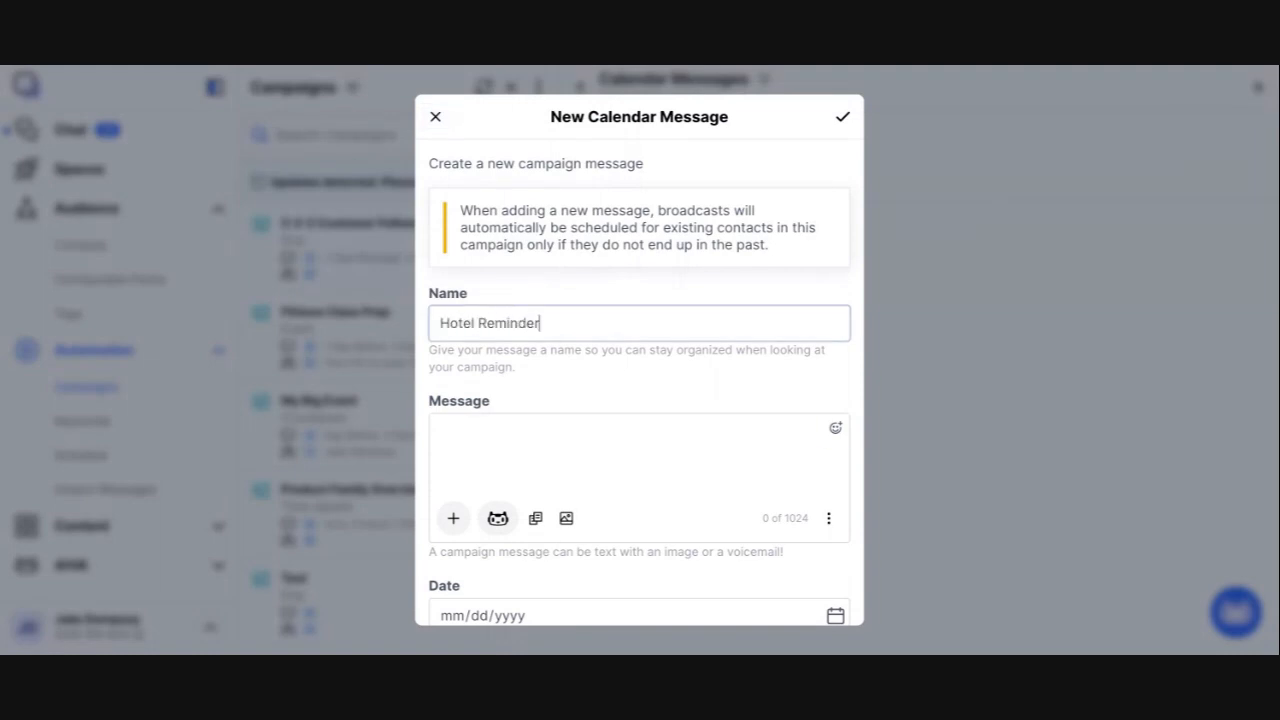
pyautogui.press('Tab')
pyautogui.press('Tab')
pyautogui.write('Hotel ')
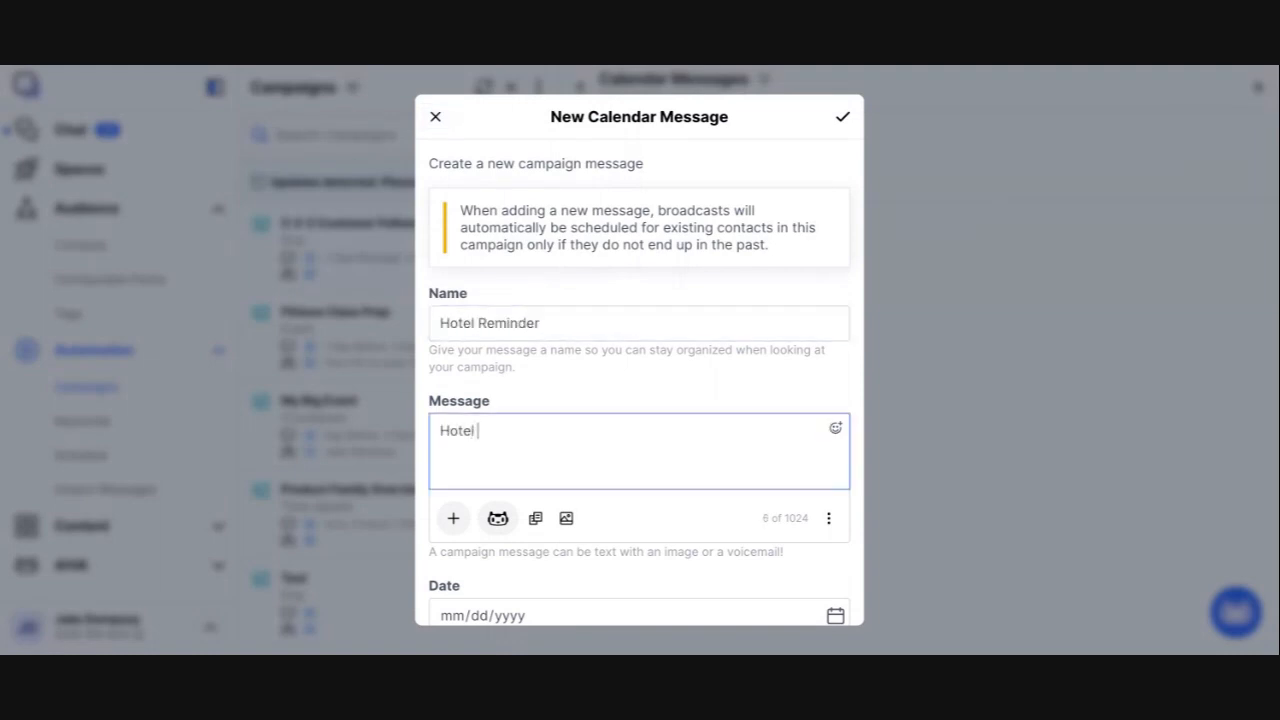
pyautogui.write('reminder message')
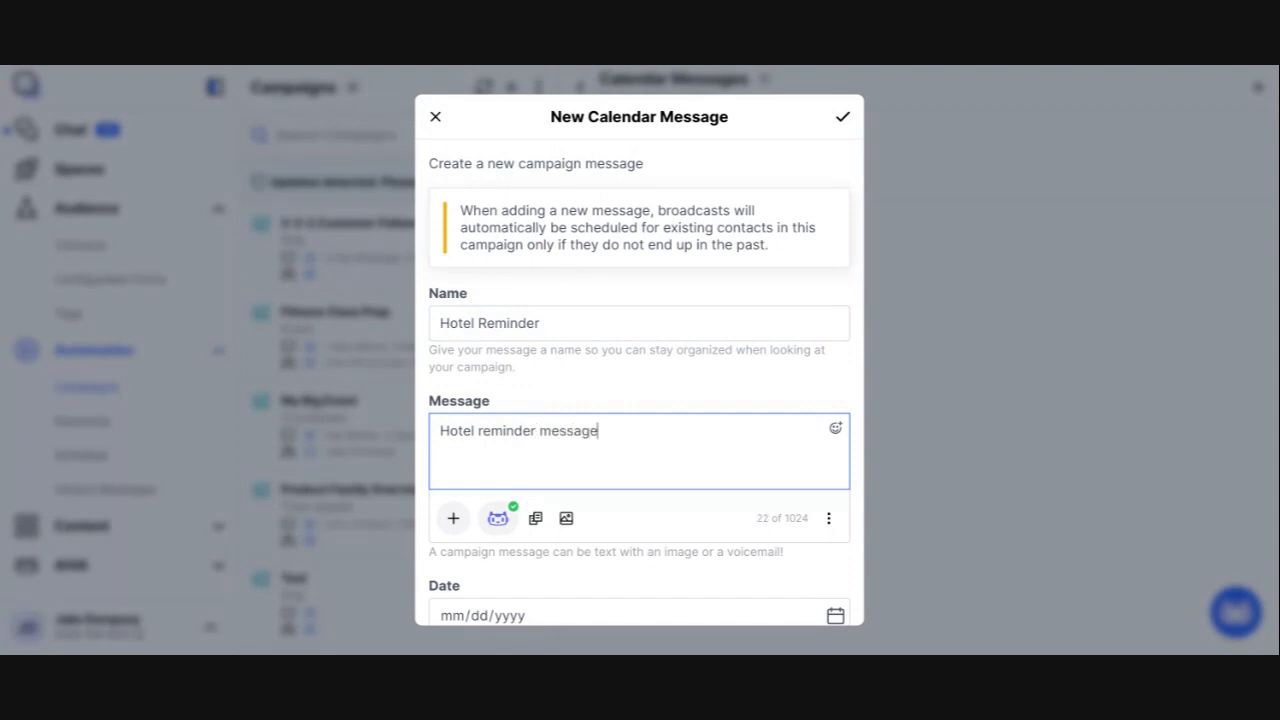
# Set the Hotel Reminder message's send date to 05/27/2024
pyautogui.scroll(-2, 543, 374)
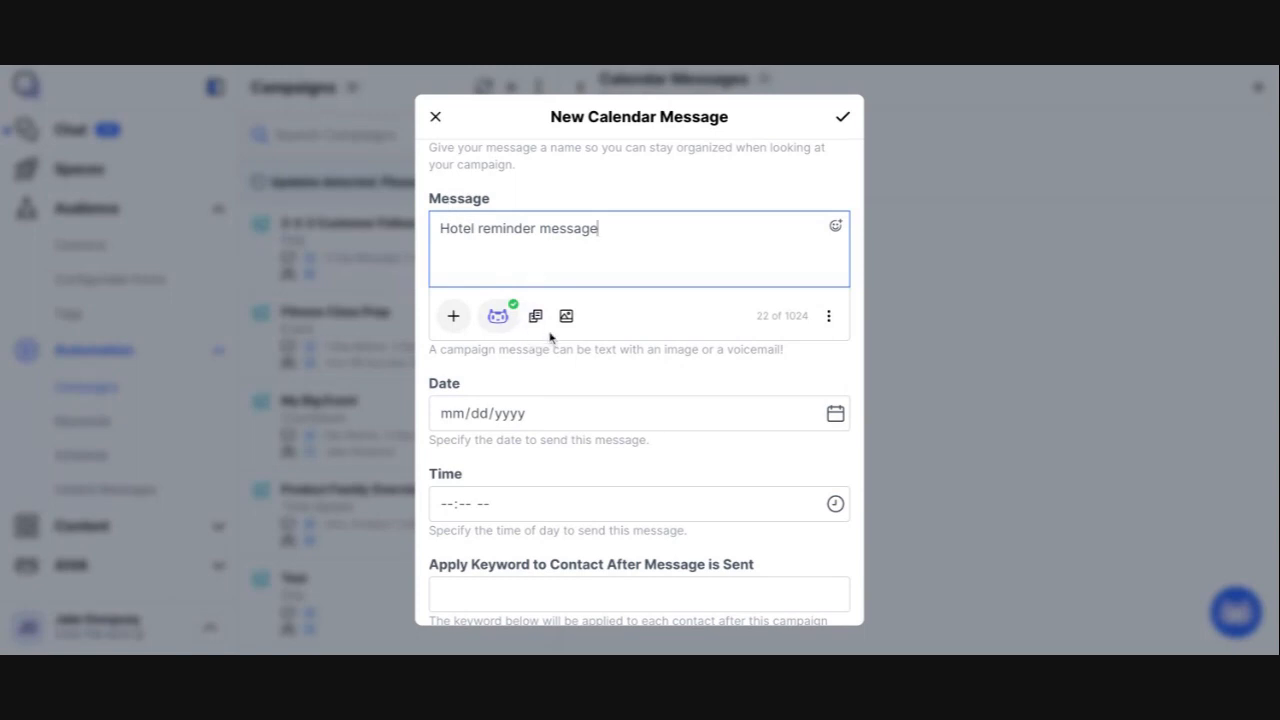
pyautogui.scroll(-1, 578, 388)
pyautogui.scroll(-1, 578, 388)
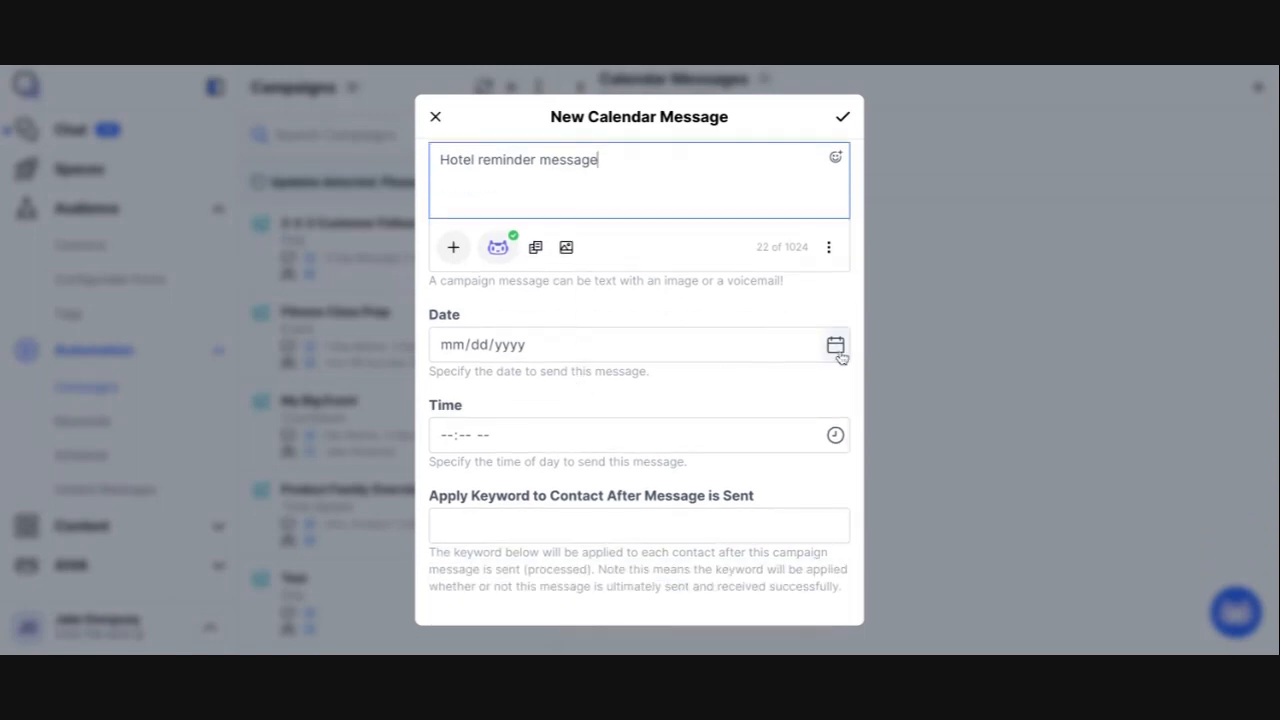
pyautogui.click(839, 350)
pyautogui.click(626, 392)
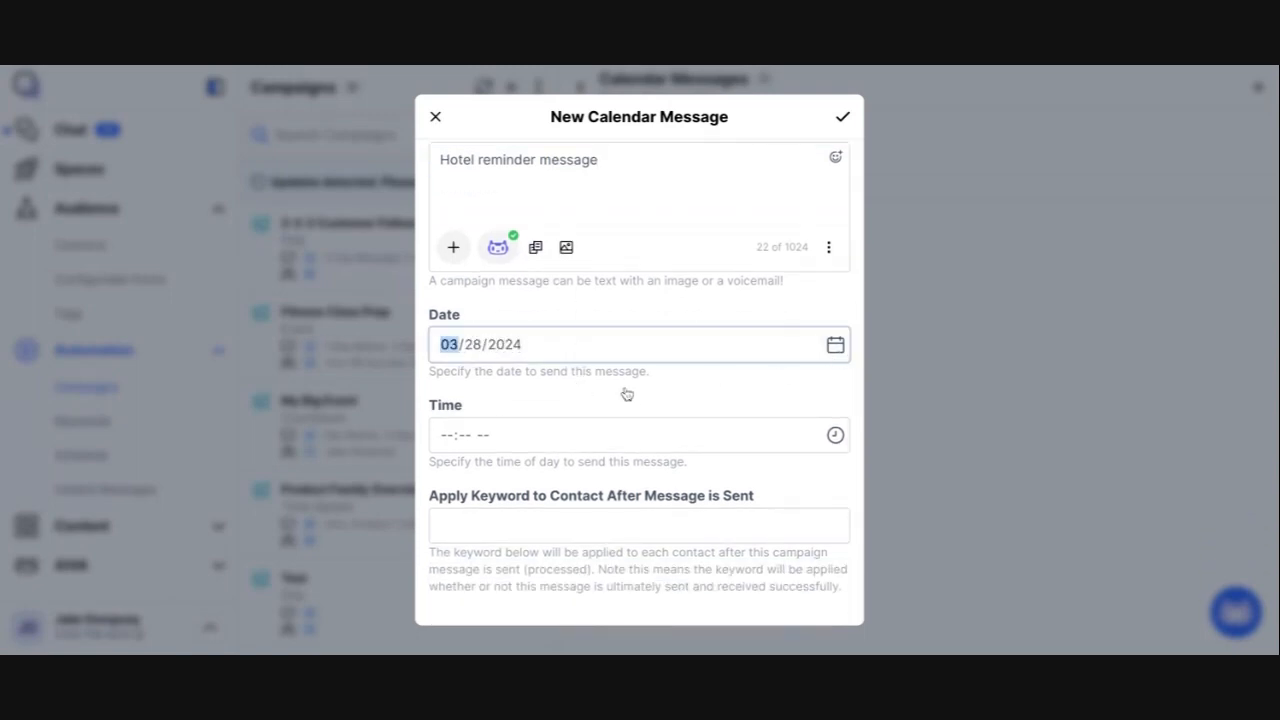
pyautogui.click(626, 392)
pyautogui.press('Up')
pyautogui.press('Up')
pyautogui.press('Down')
pyautogui.press('Left')
# Set the Hotel Reminder's send time to 03:13 PM and save the message
pyautogui.click(808, 446)
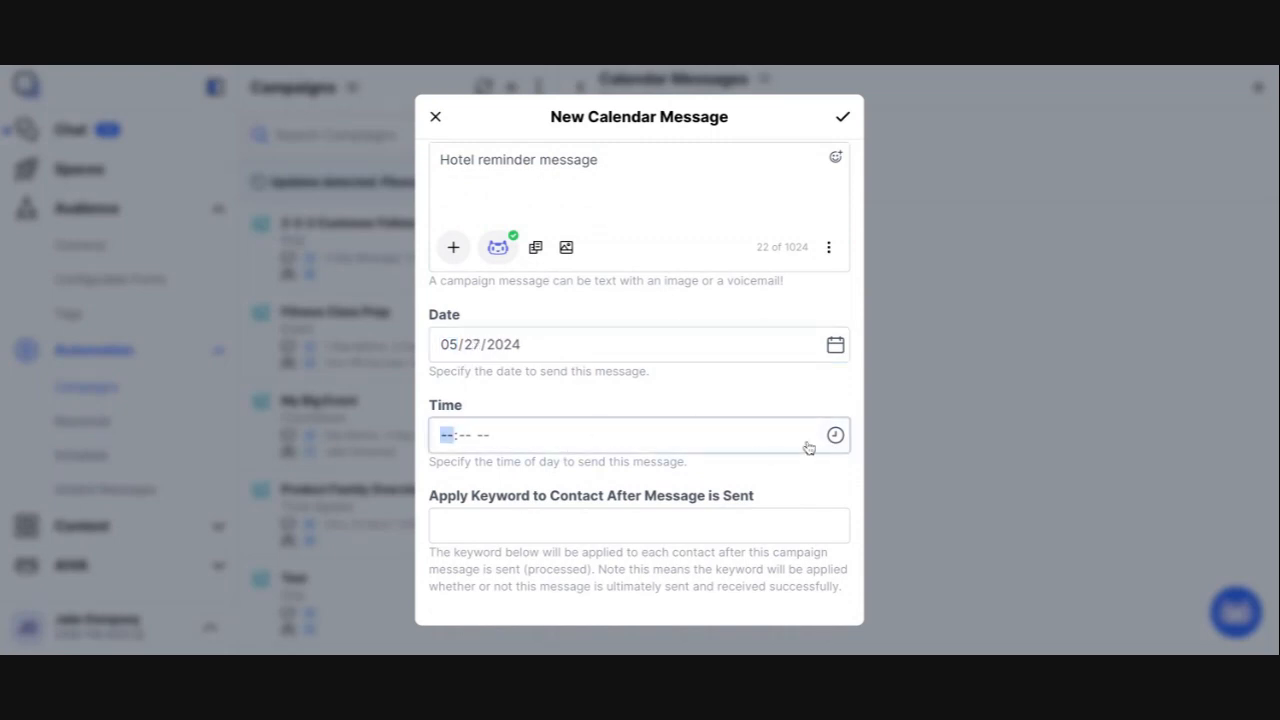
pyautogui.click(572, 358)
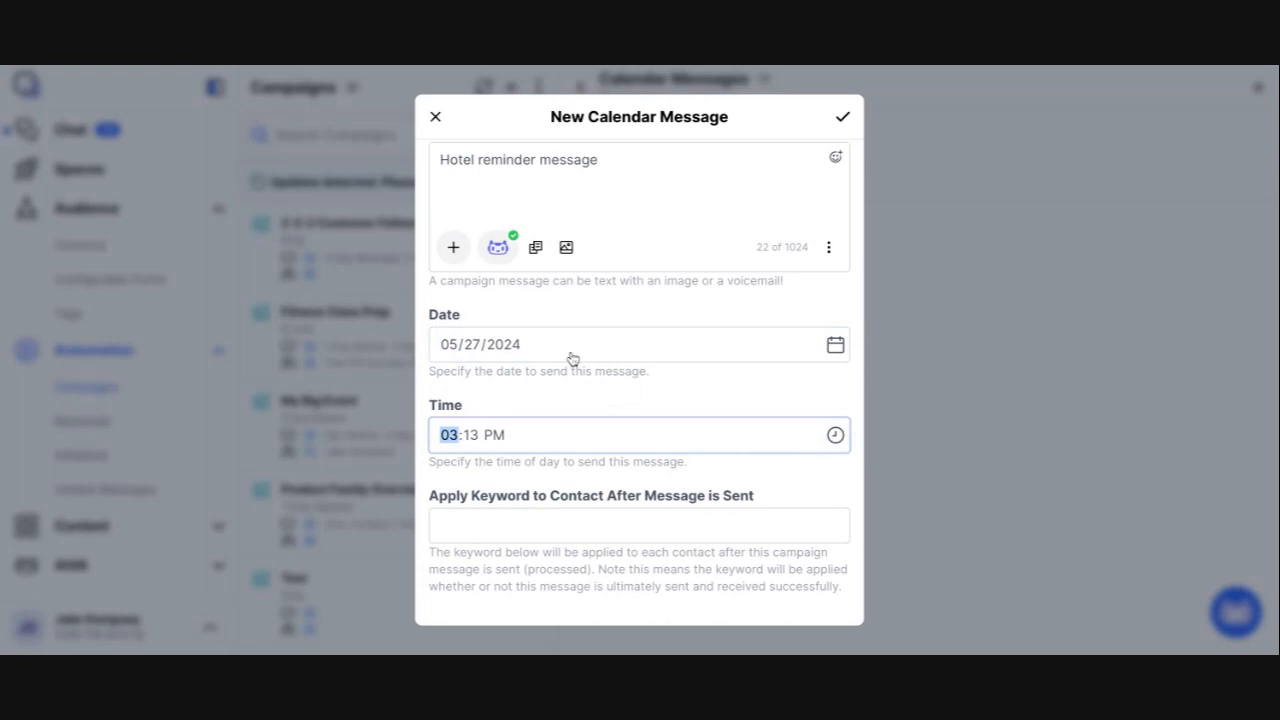
pyautogui.click(666, 390)
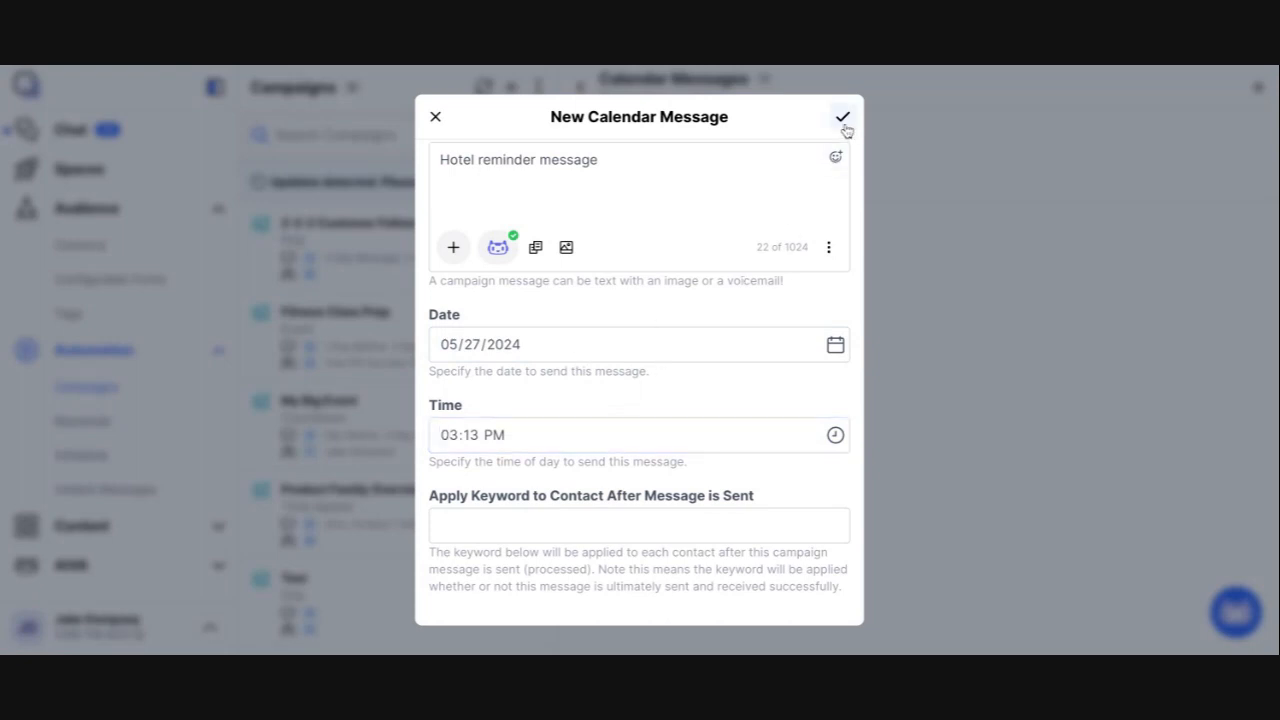
pyautogui.click(735, 201)
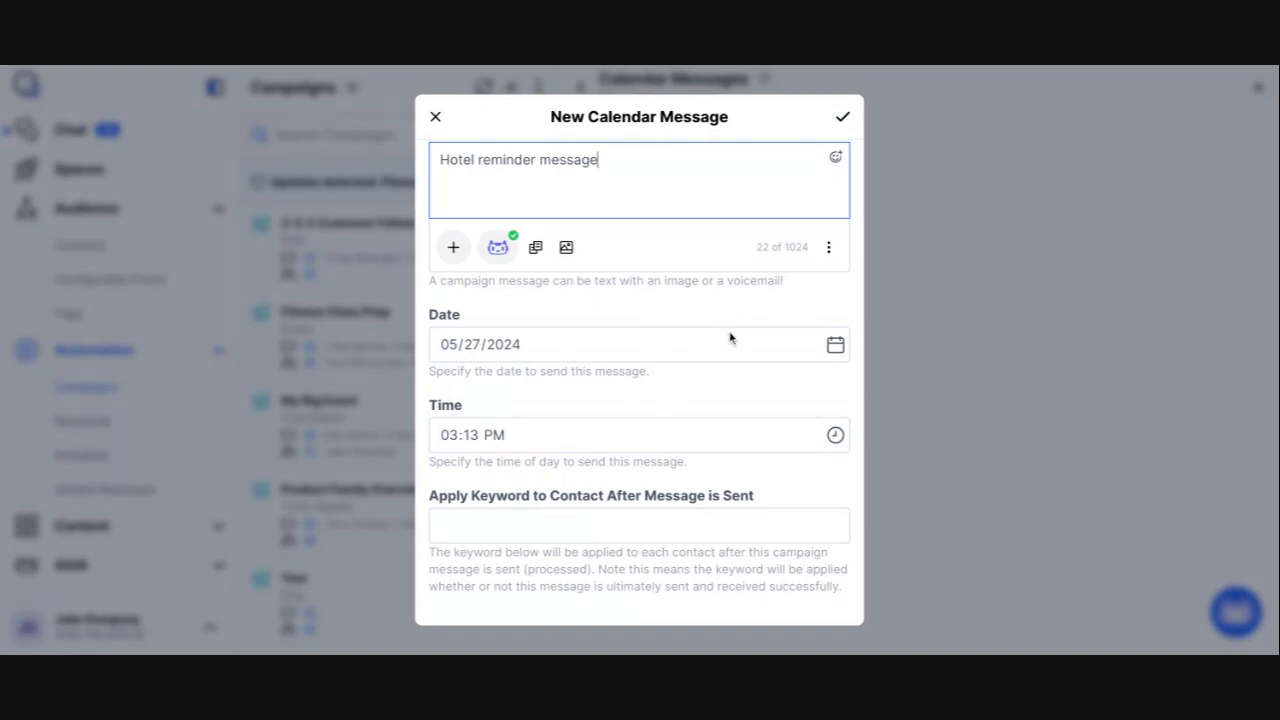
pyautogui.click(851, 127)
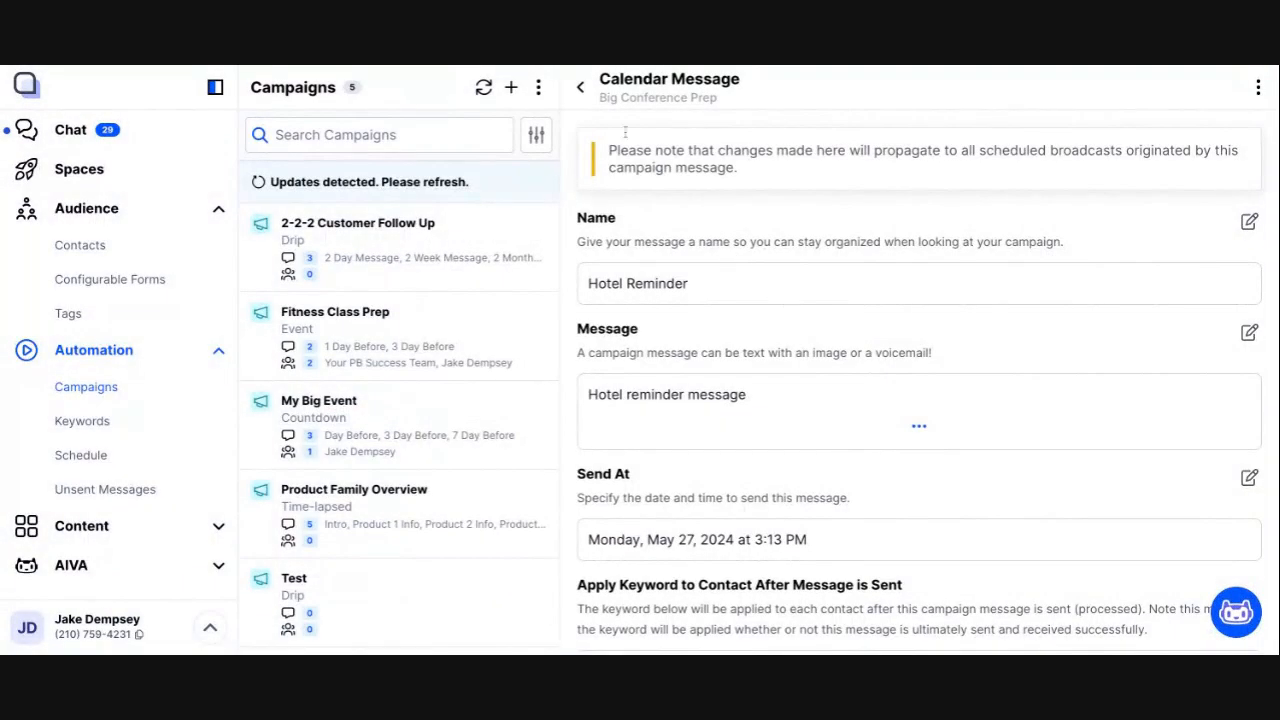
# Start a third calendar message in the campaign, named "Picture Request" with the message text "Picture Request"
pyautogui.click(580, 87)
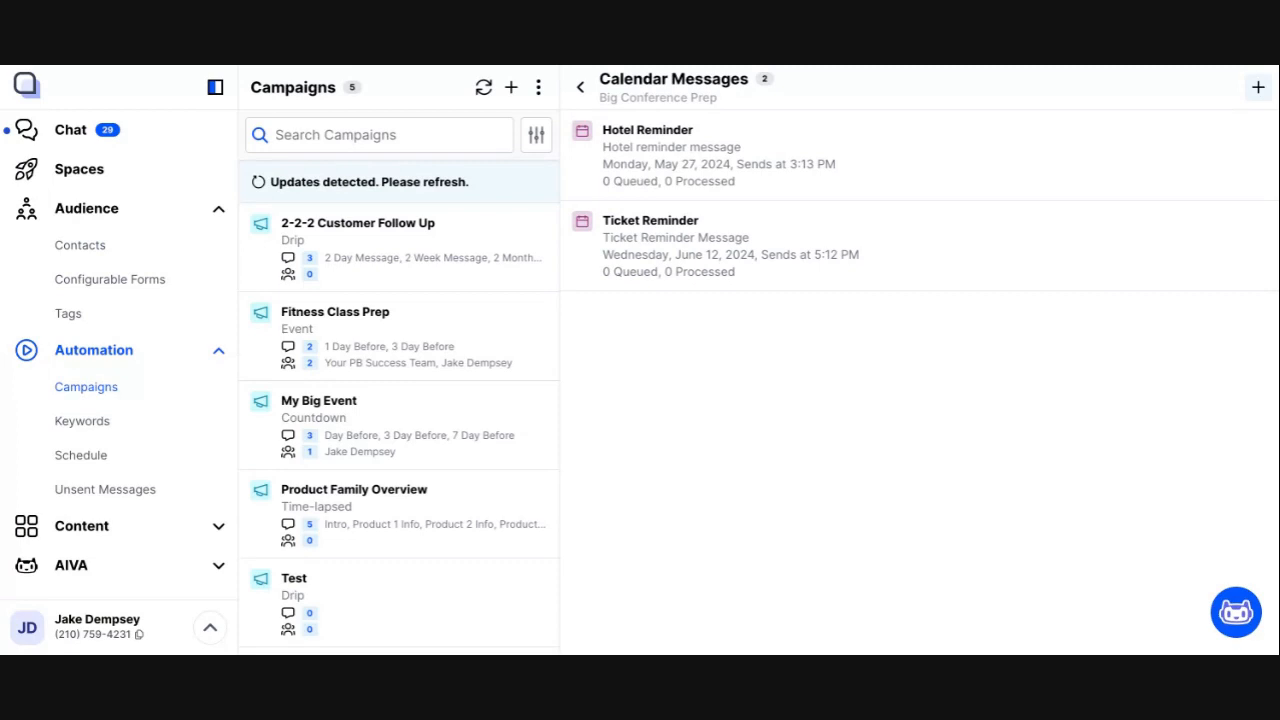
pyautogui.click(1258, 87)
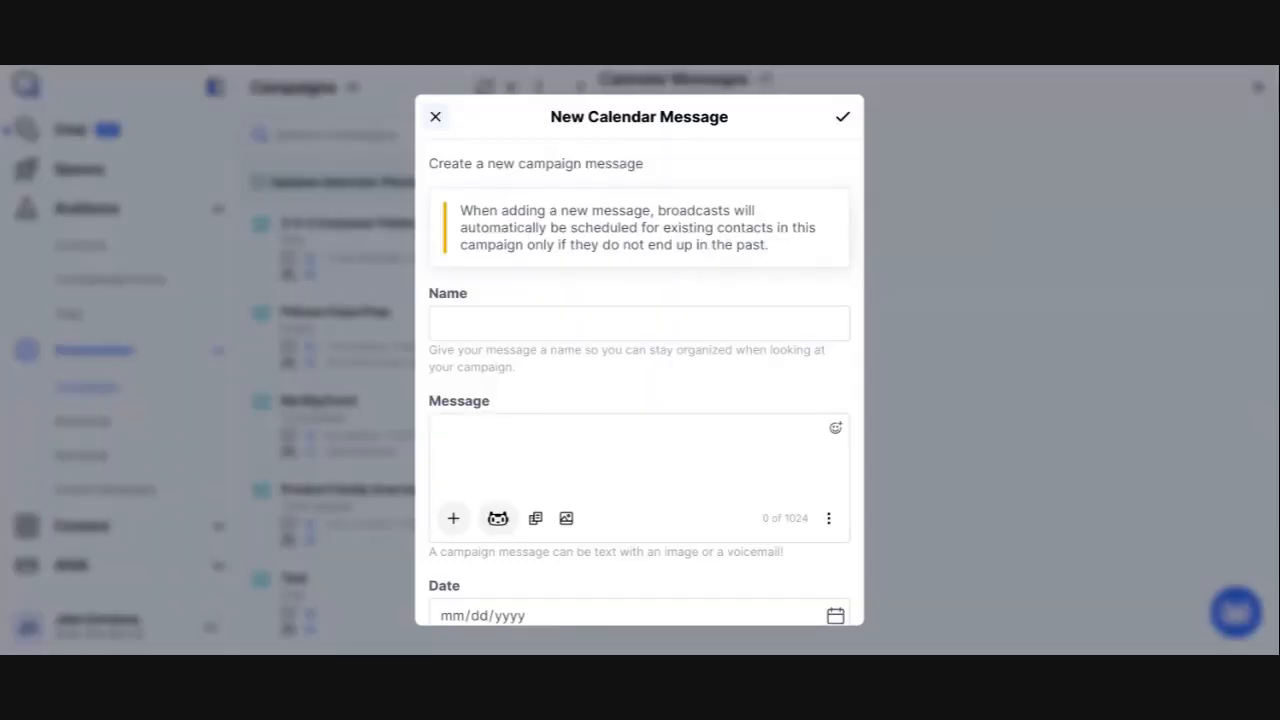
pyautogui.click(683, 320)
pyautogui.write('Picture')
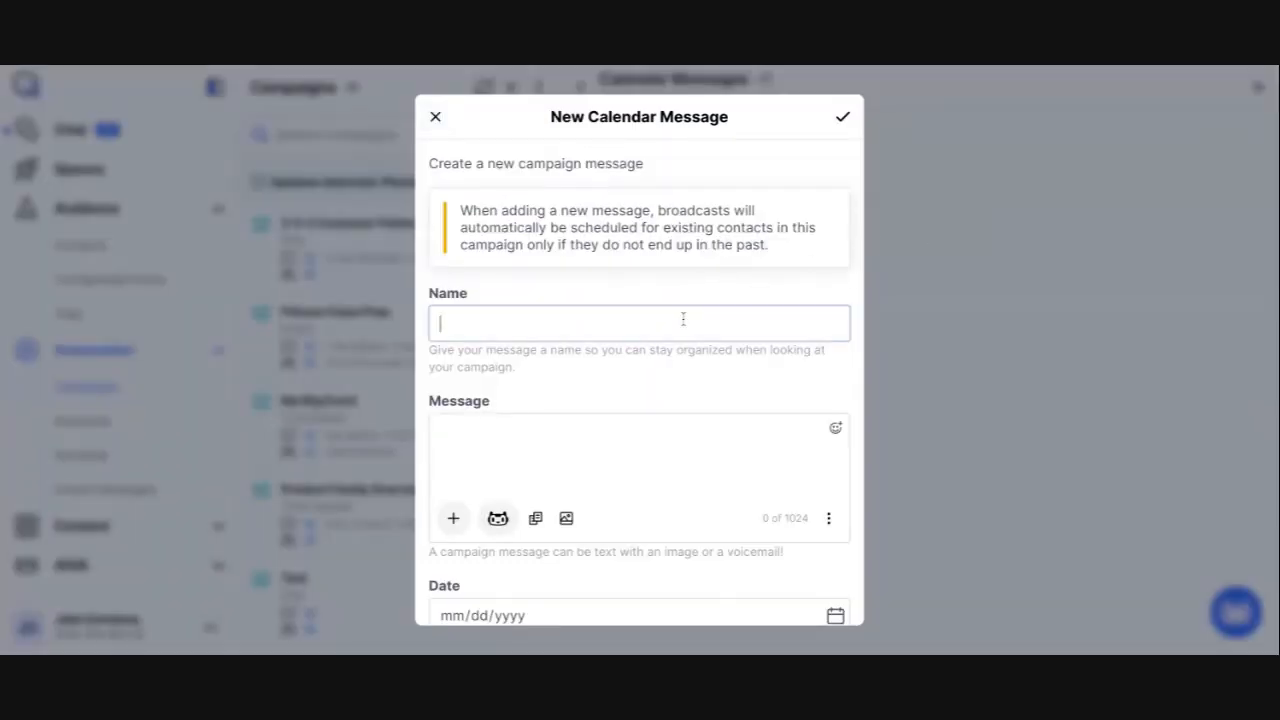
pyautogui.write(' M')
pyautogui.press('BackSpace')
pyautogui.write('Request')
pyautogui.press('Tab')
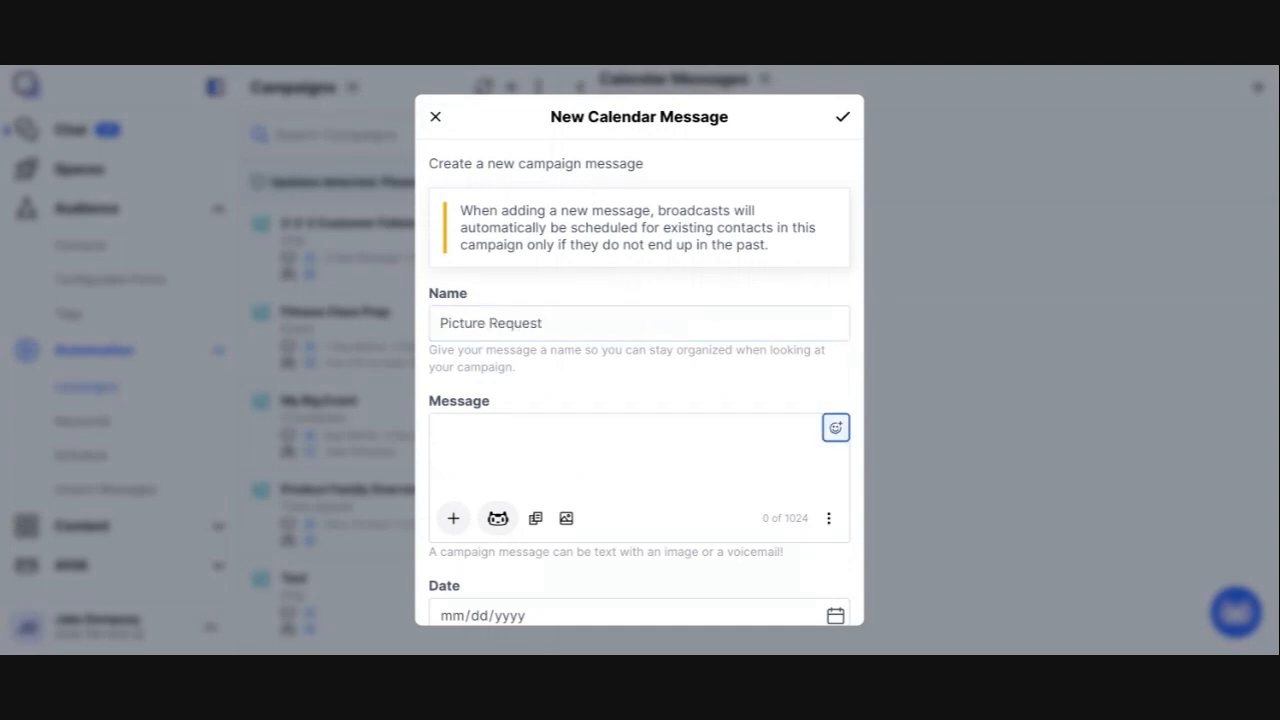
pyautogui.scroll(-2, 600, 280)
pyautogui.click(601, 269)
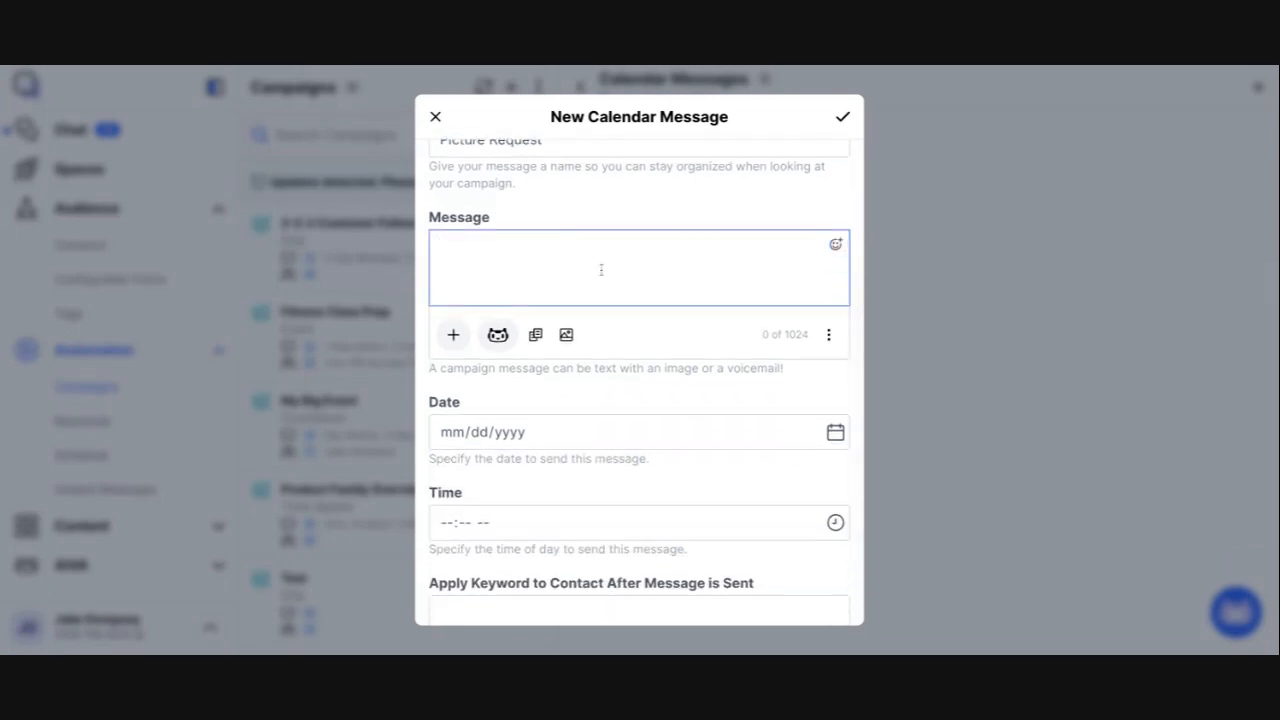
pyautogui.write('Picture Request')
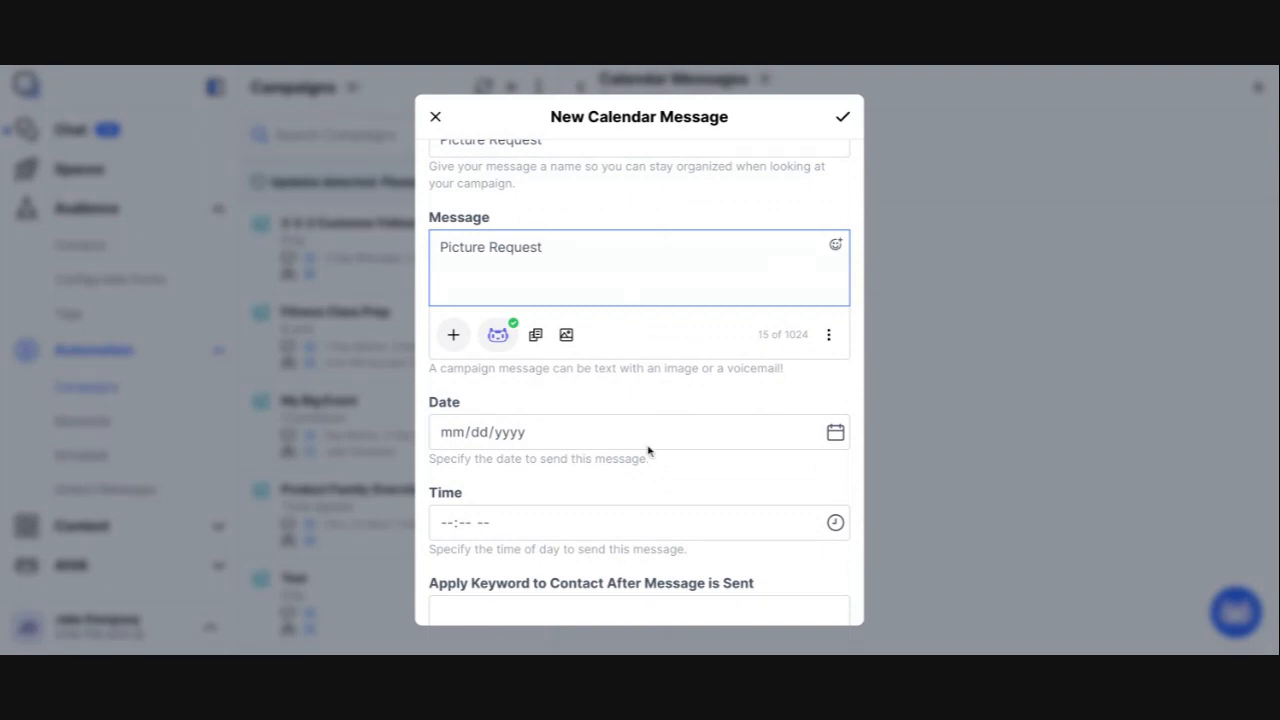
# Set the Picture Request message's send date to 08/01/2024
pyautogui.scroll(-2, 650, 452)
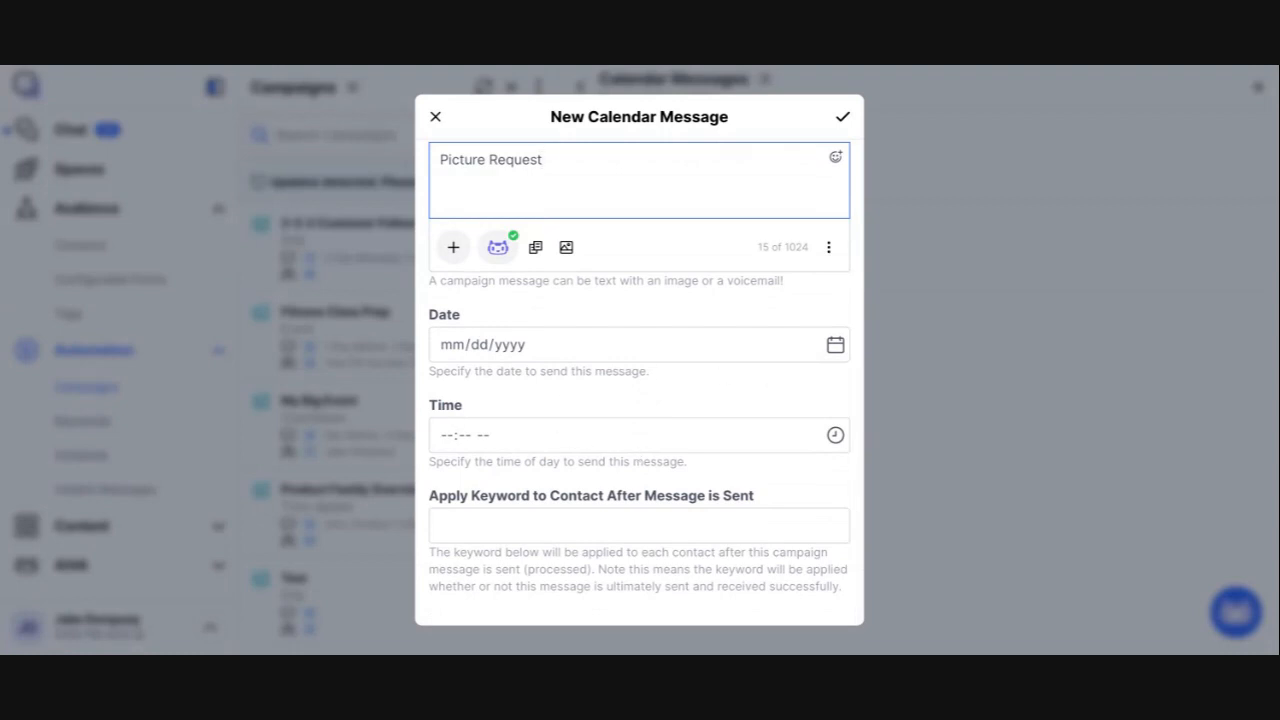
pyautogui.click(836, 350)
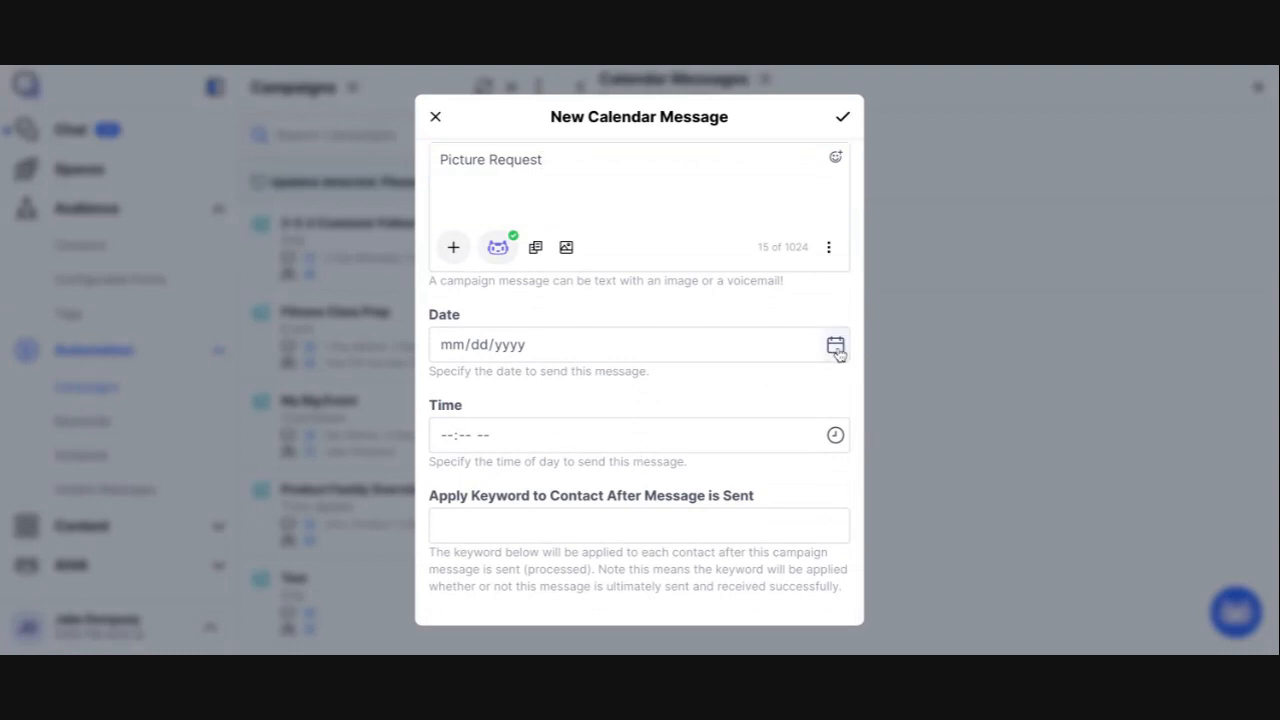
pyautogui.click(614, 402)
pyautogui.click(614, 402)
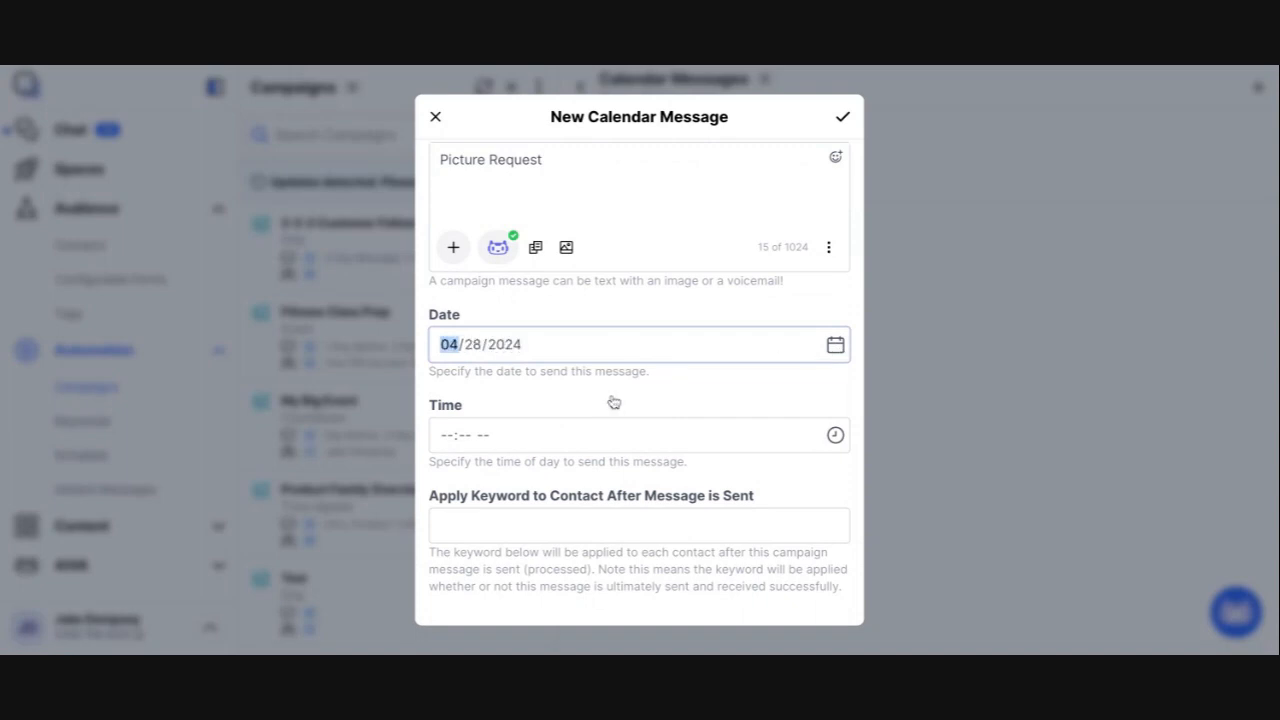
pyautogui.click(614, 402)
pyautogui.click(614, 402)
pyautogui.click(614, 402)
pyautogui.press('Up')
# Set the Picture Request's send time to 10:14 AM and save the message
pyautogui.click(834, 436)
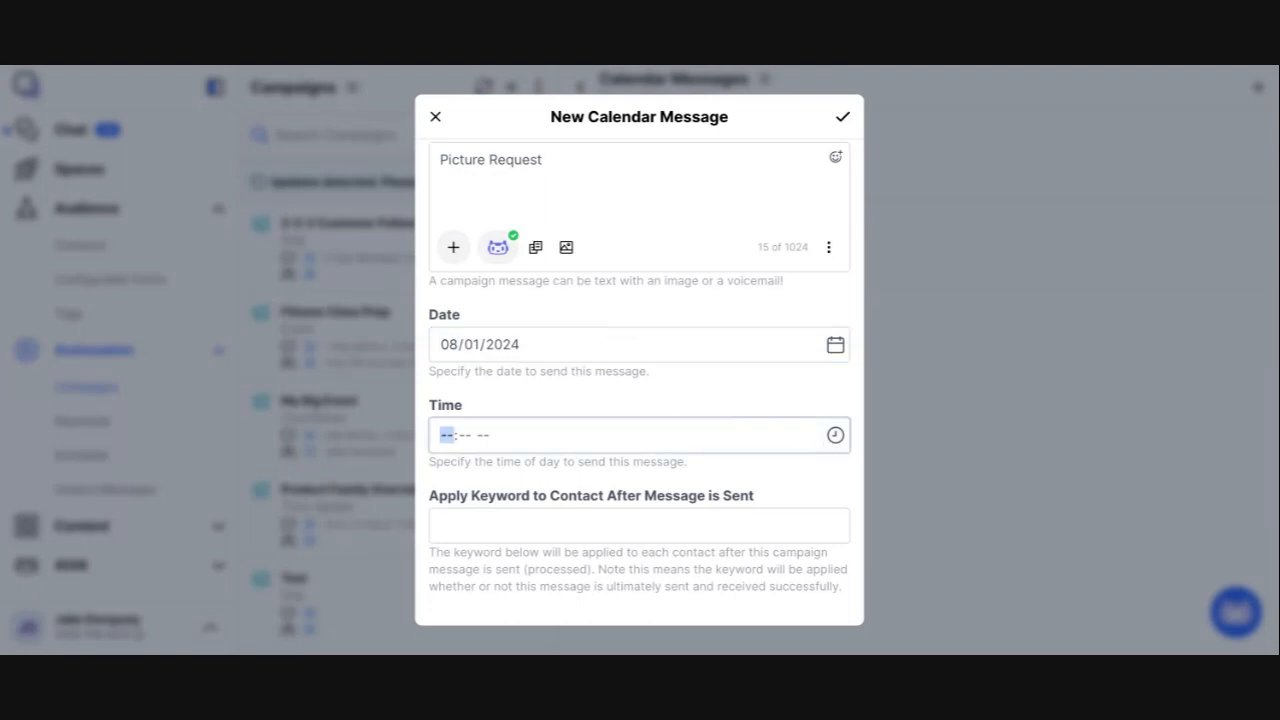
pyautogui.press('Down')
pyautogui.click(530, 490)
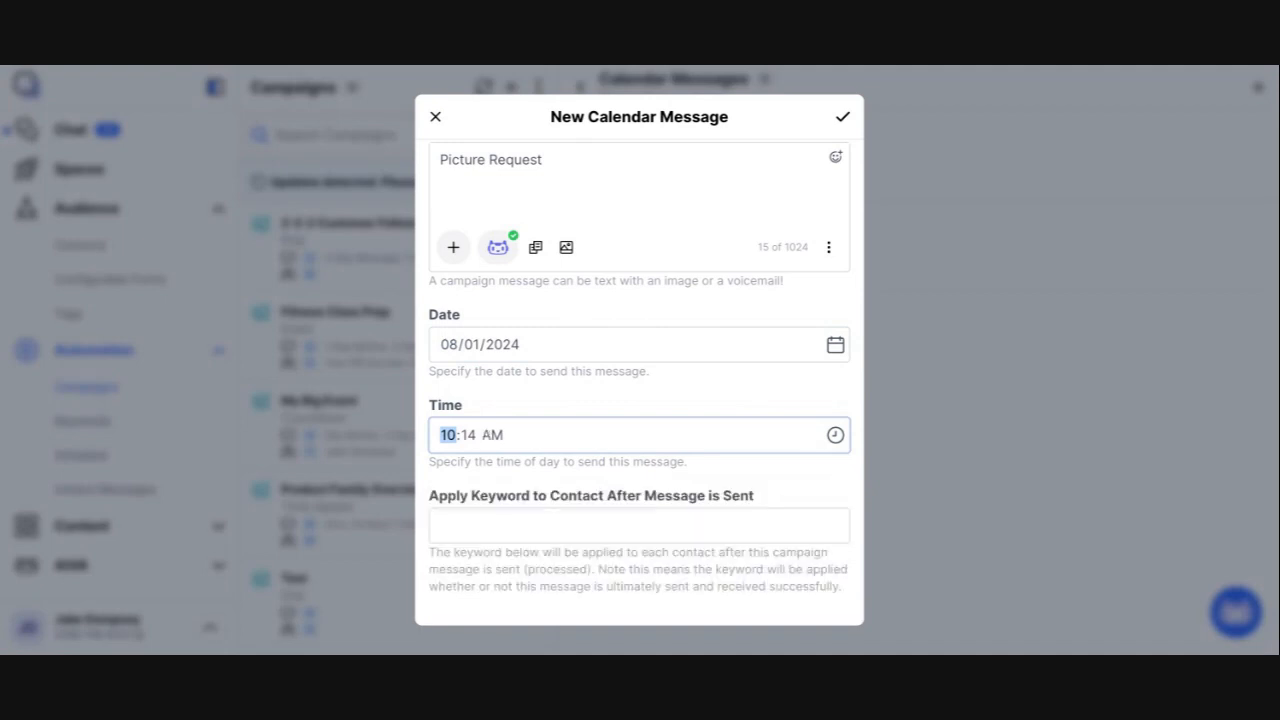
pyautogui.click(712, 327)
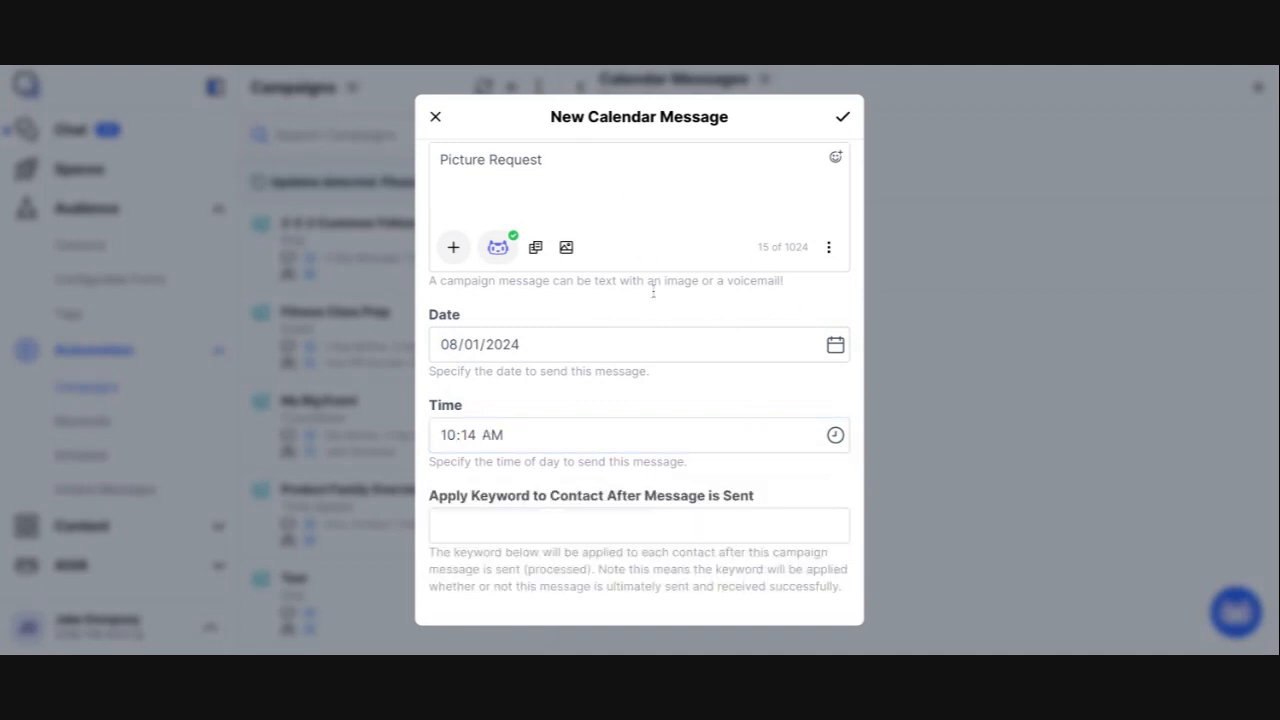
pyautogui.scroll(2, 656, 305)
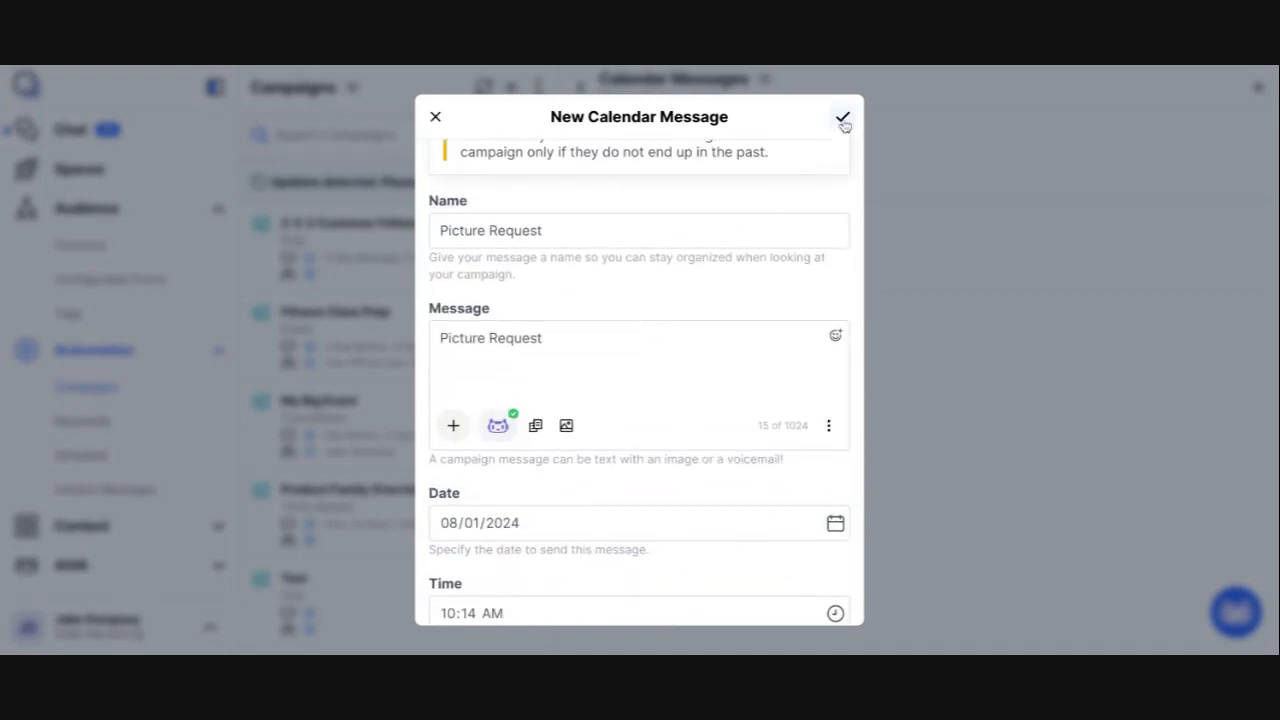
pyautogui.click(843, 118)
# Return to the Big Conference Prep campaign's details and add the contact tagged raffle and vip to it
pyautogui.click(582, 88)
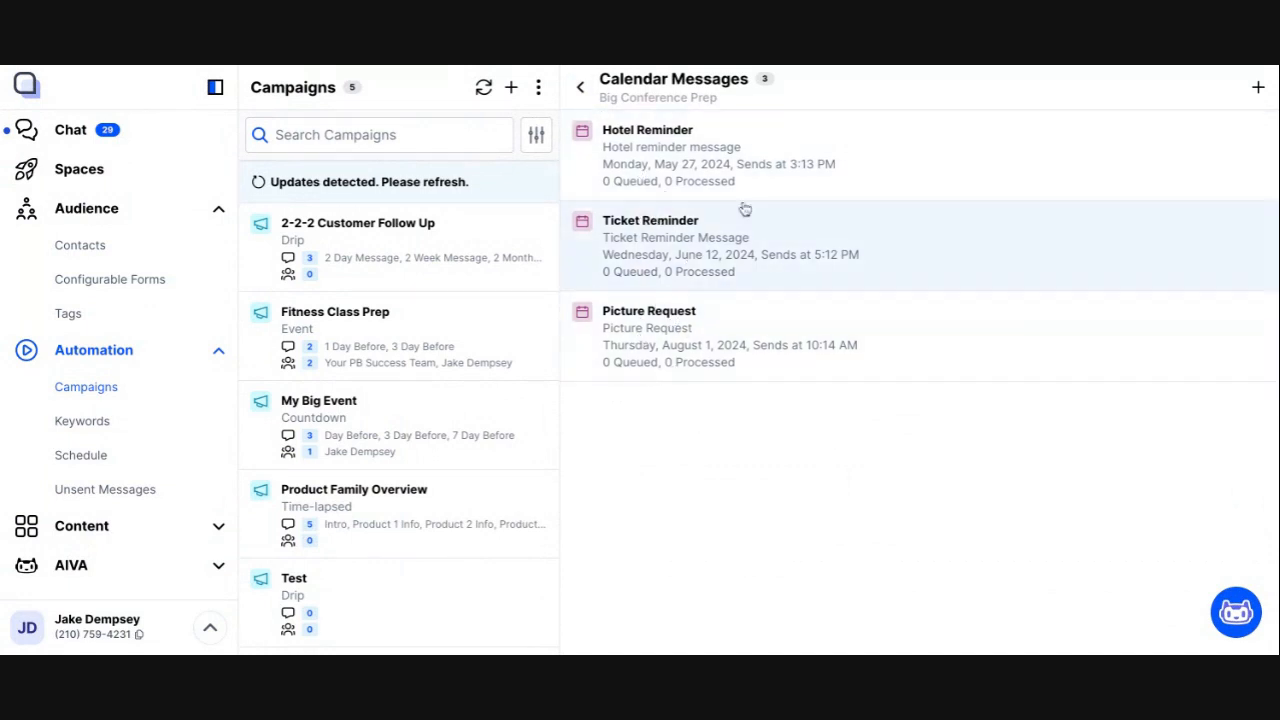
pyautogui.moveTo(730, 103); pyautogui.dragTo(601, 97)
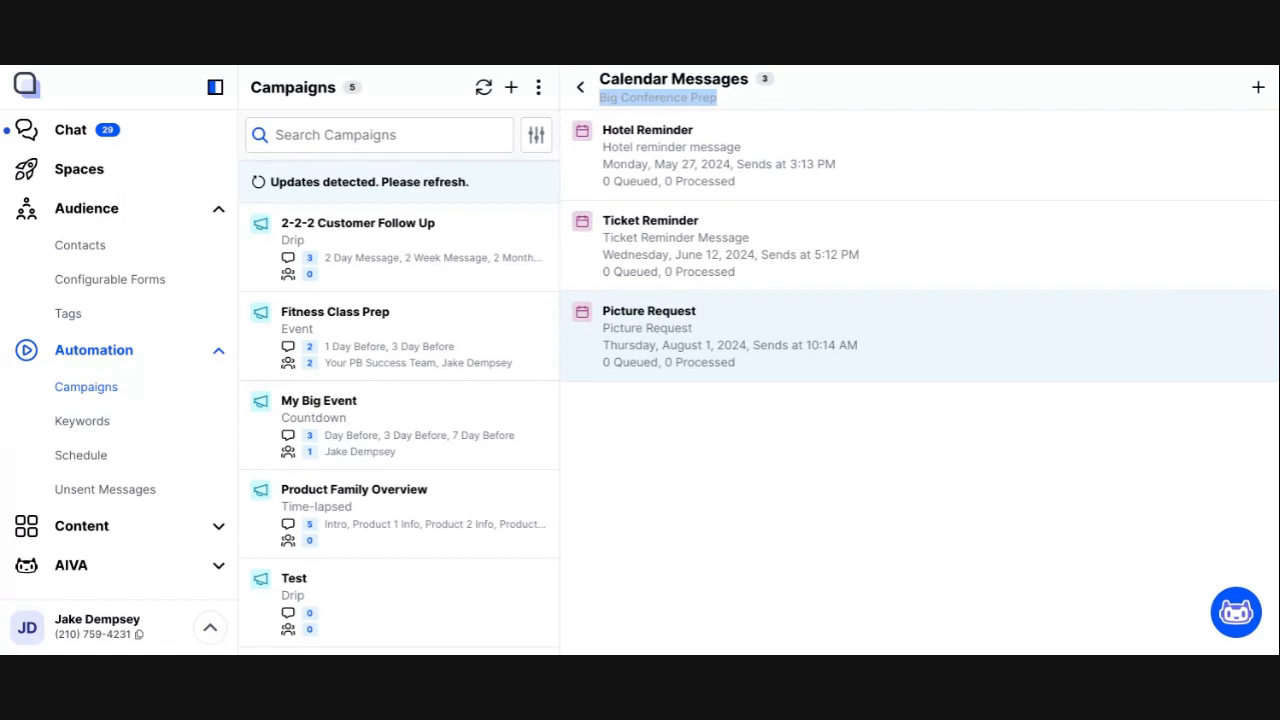
pyautogui.click(580, 87)
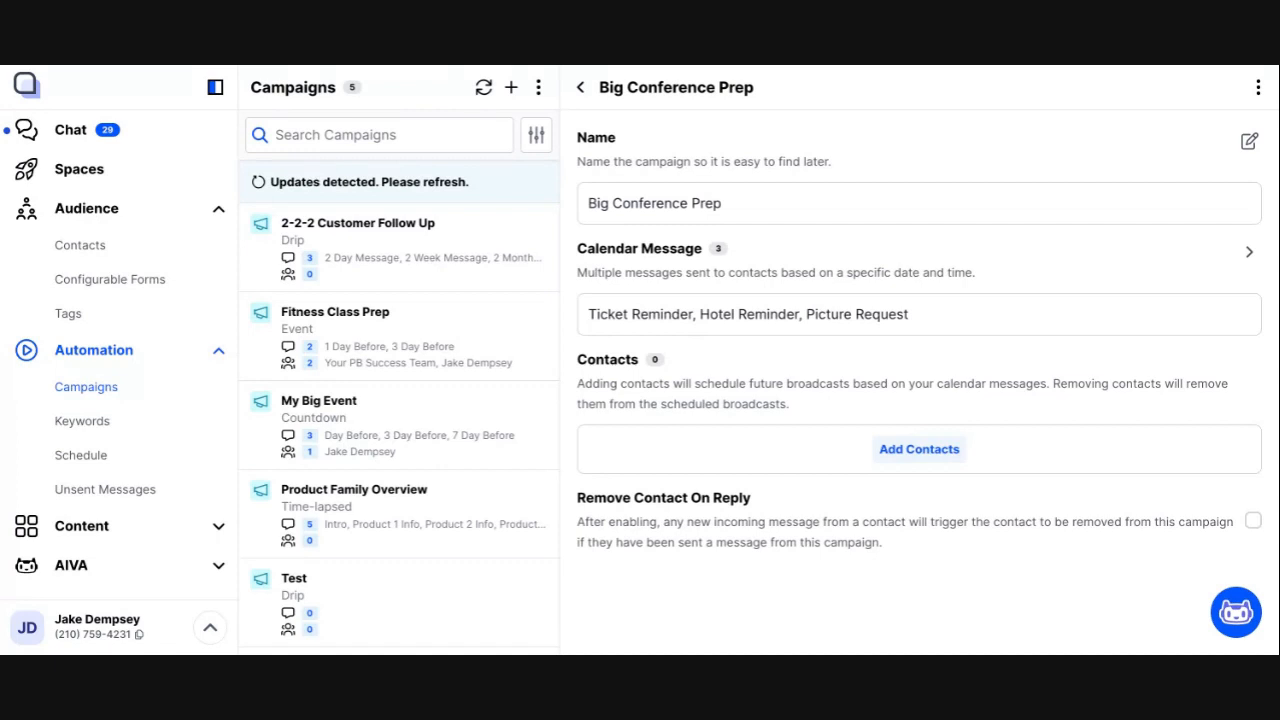
pyautogui.click(820, 452)
pyautogui.scroll(-1, 780, 455)
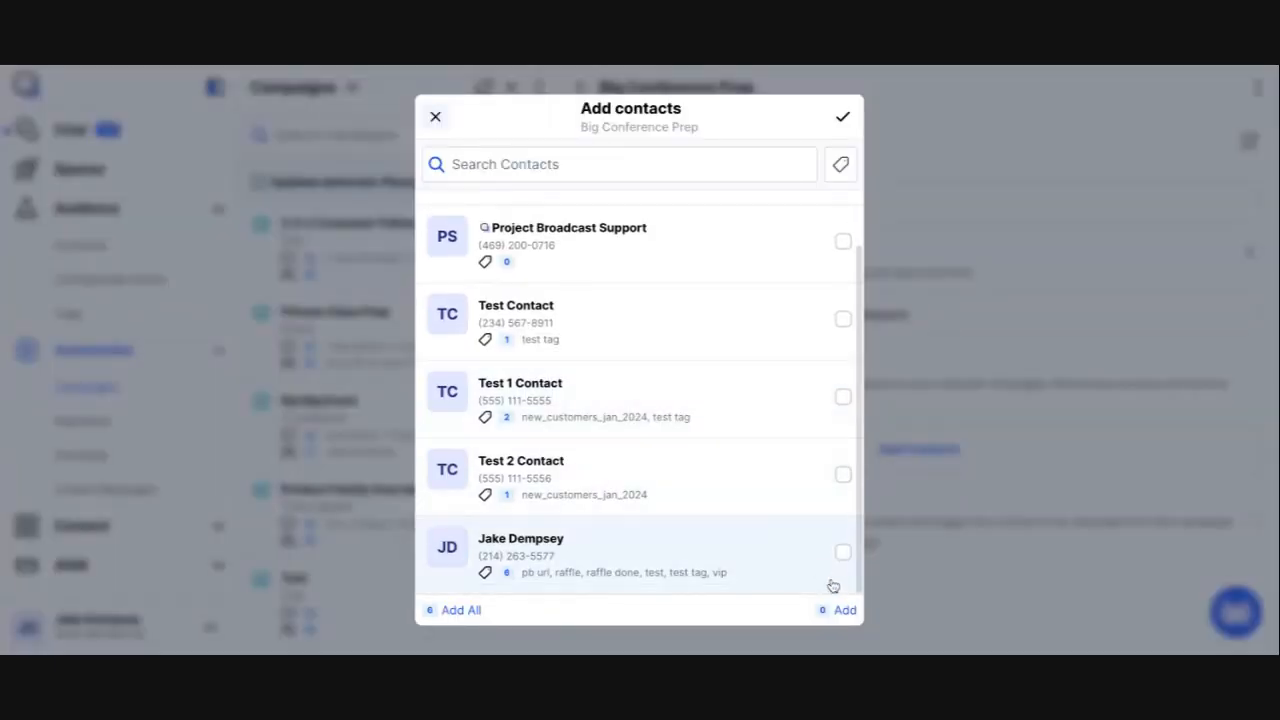
pyautogui.click(843, 553)
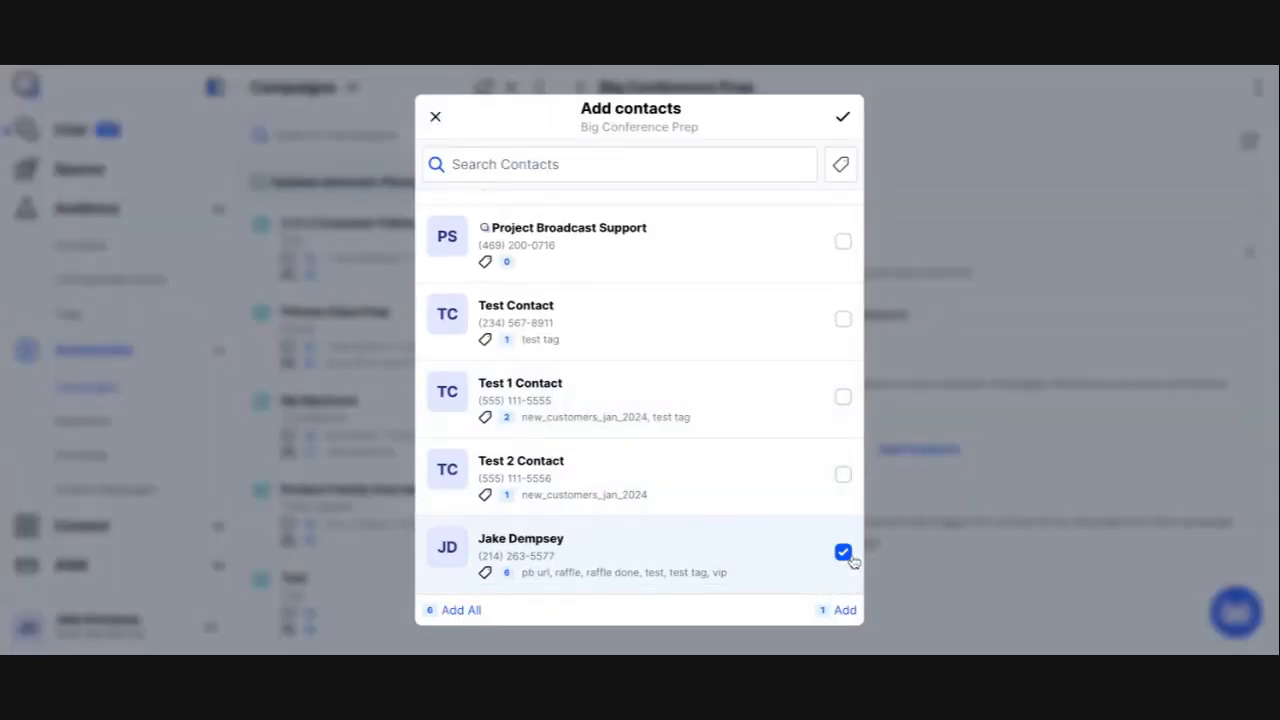
pyautogui.click(843, 117)
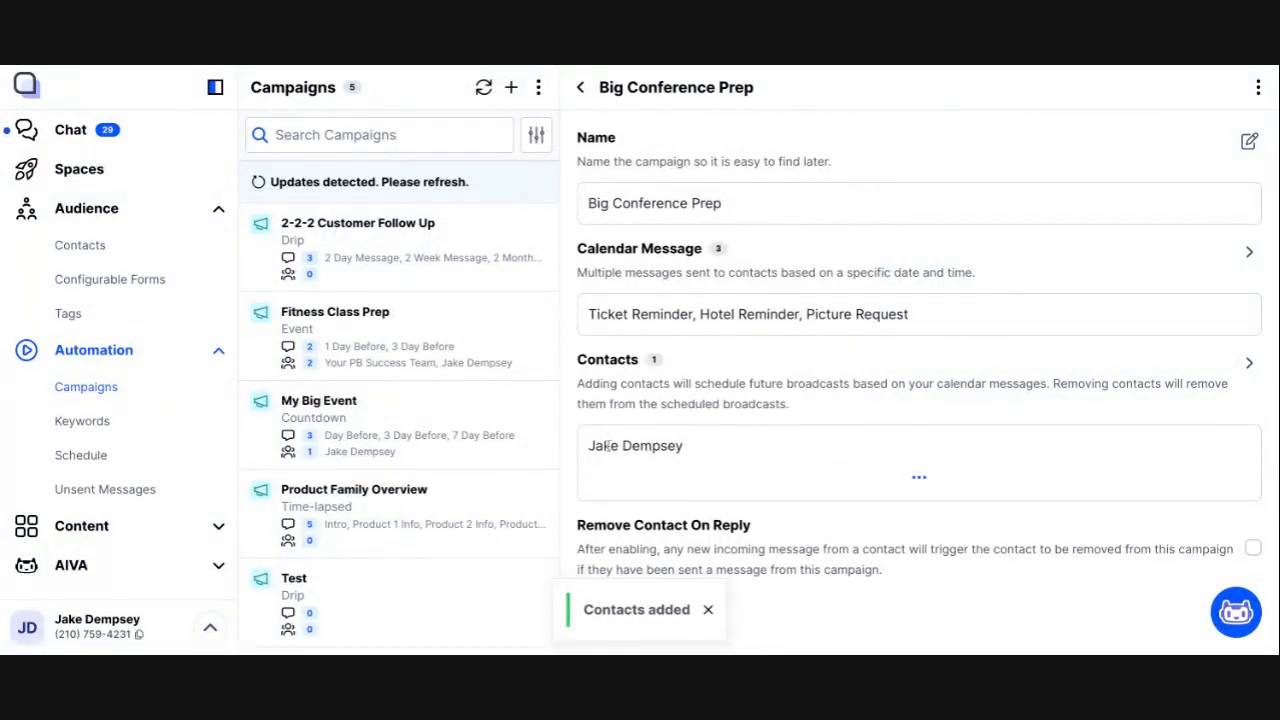
# Open the Schedule, refresh it and examine the scheduled Big Conference Prep messages
pyautogui.click(100, 455)
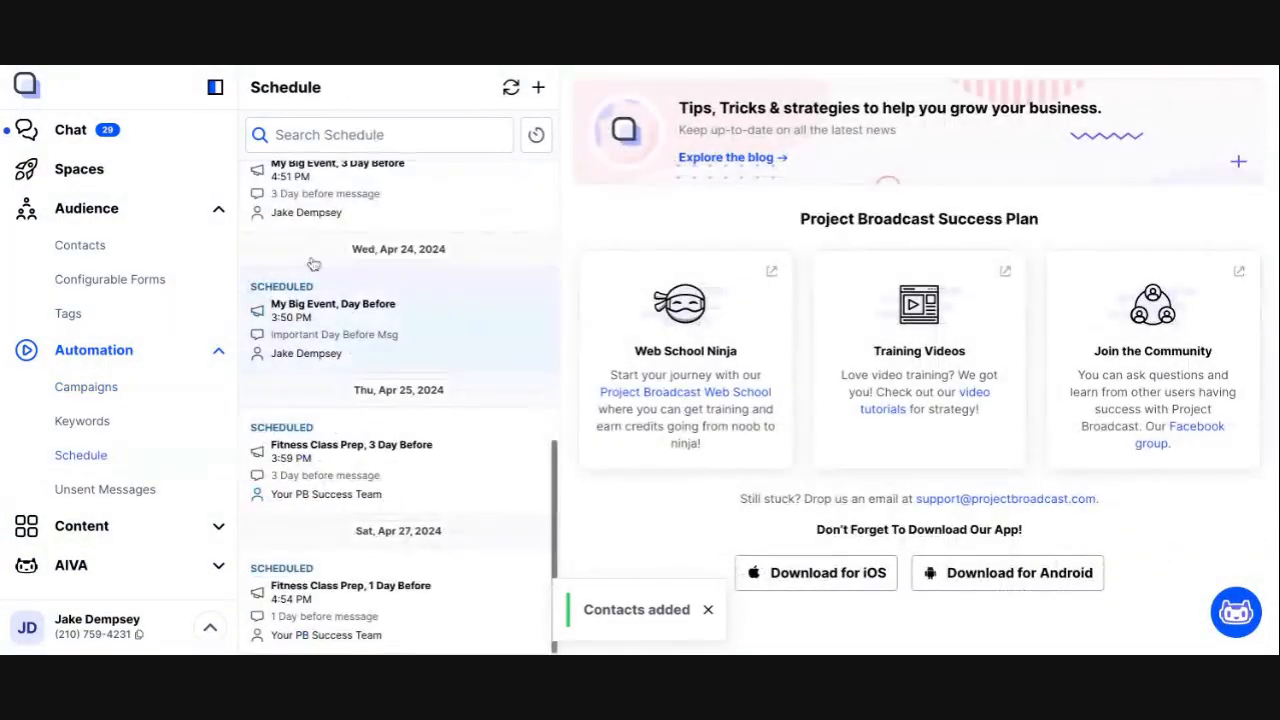
pyautogui.click(510, 95)
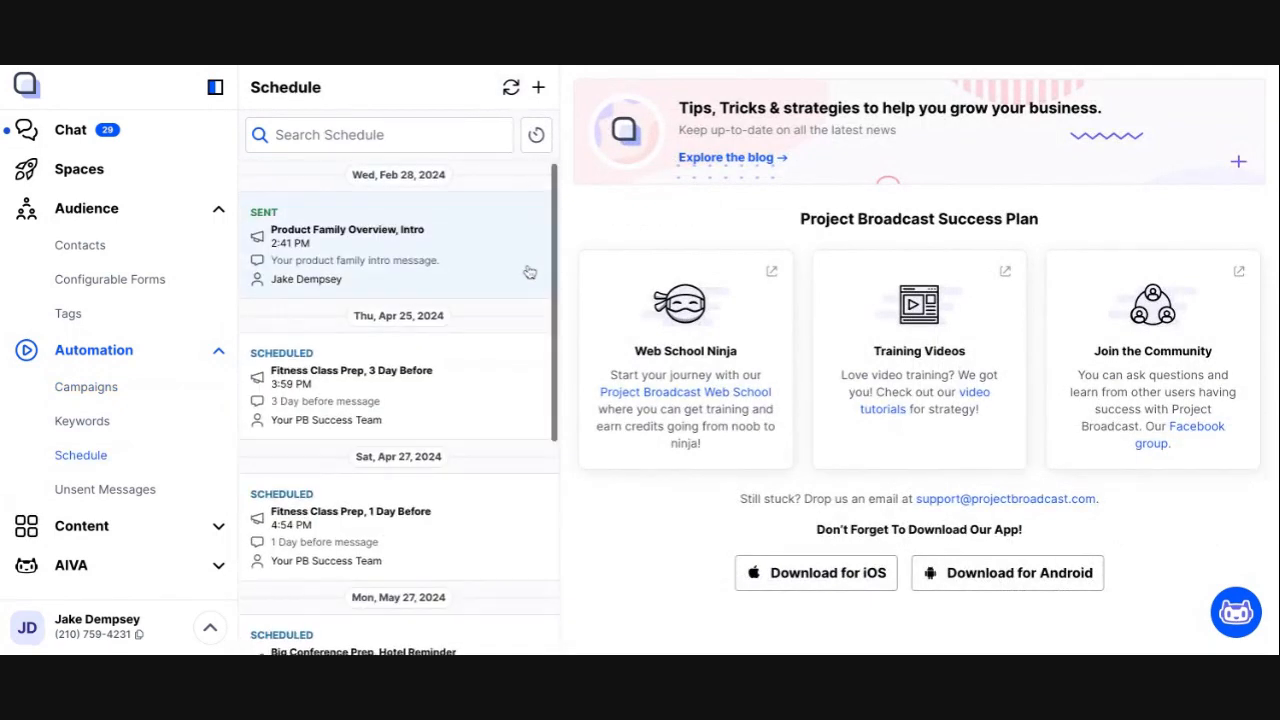
pyautogui.scroll(-2, 530, 272)
pyautogui.scroll(-4, 530, 272)
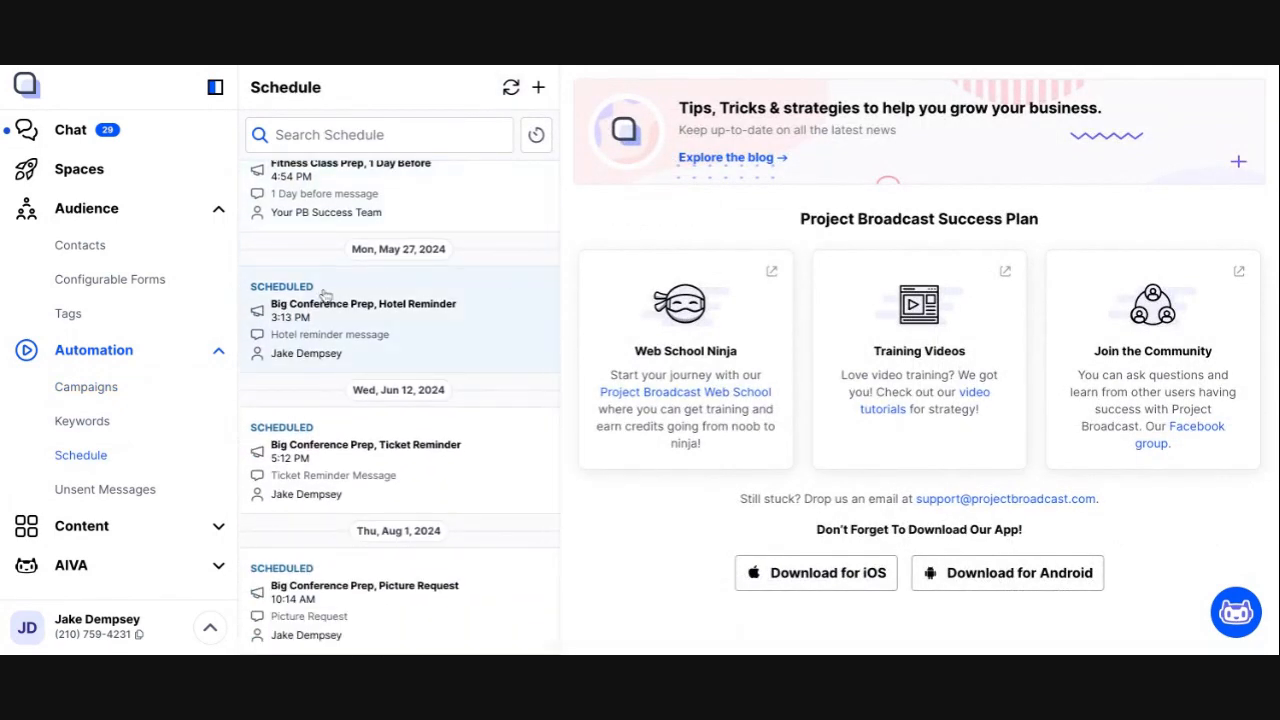